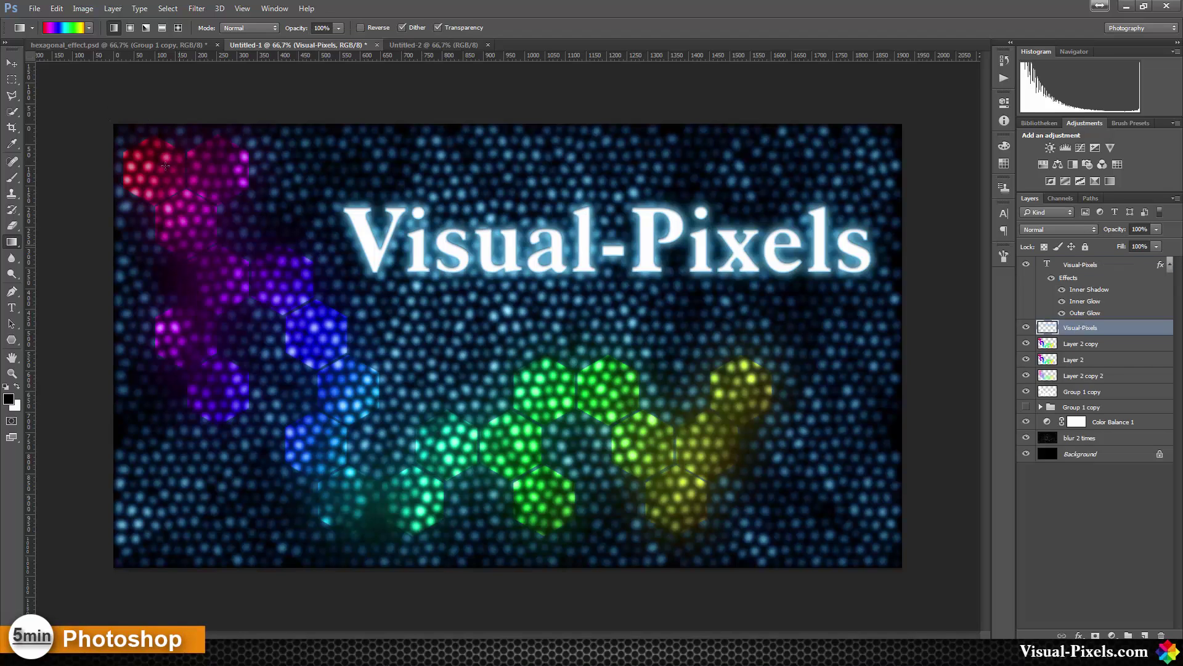
- In the black Untitled-2 document, add a new Layer 1 and fill it with rendered clouds
click(432, 44)
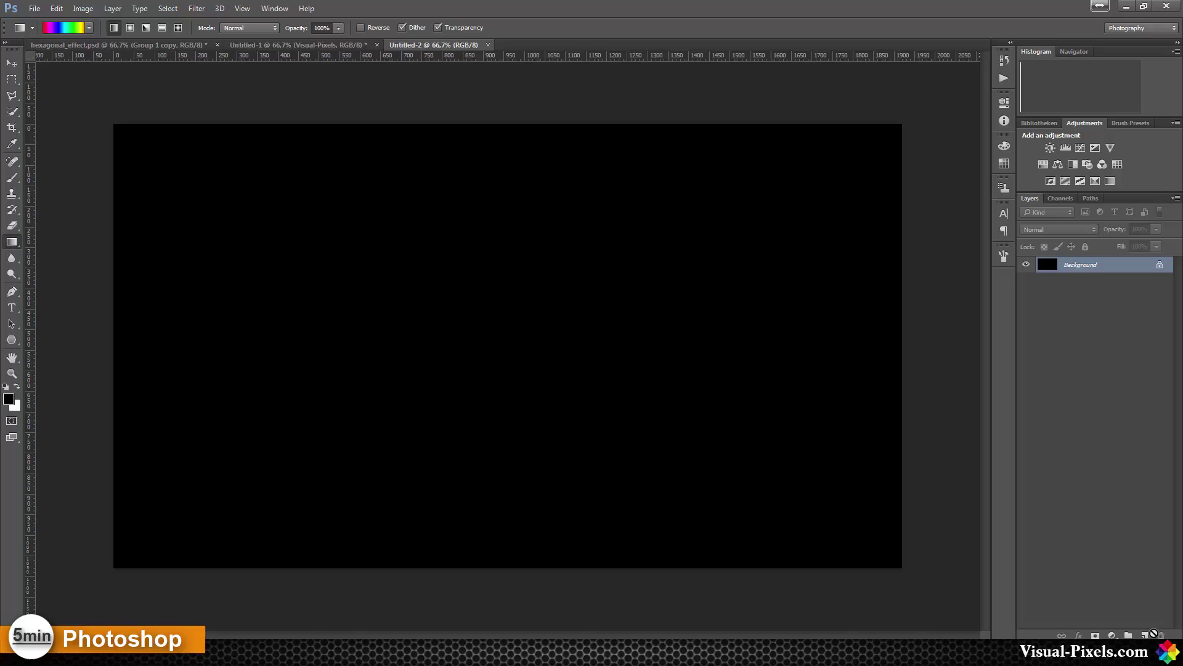
click(1146, 635)
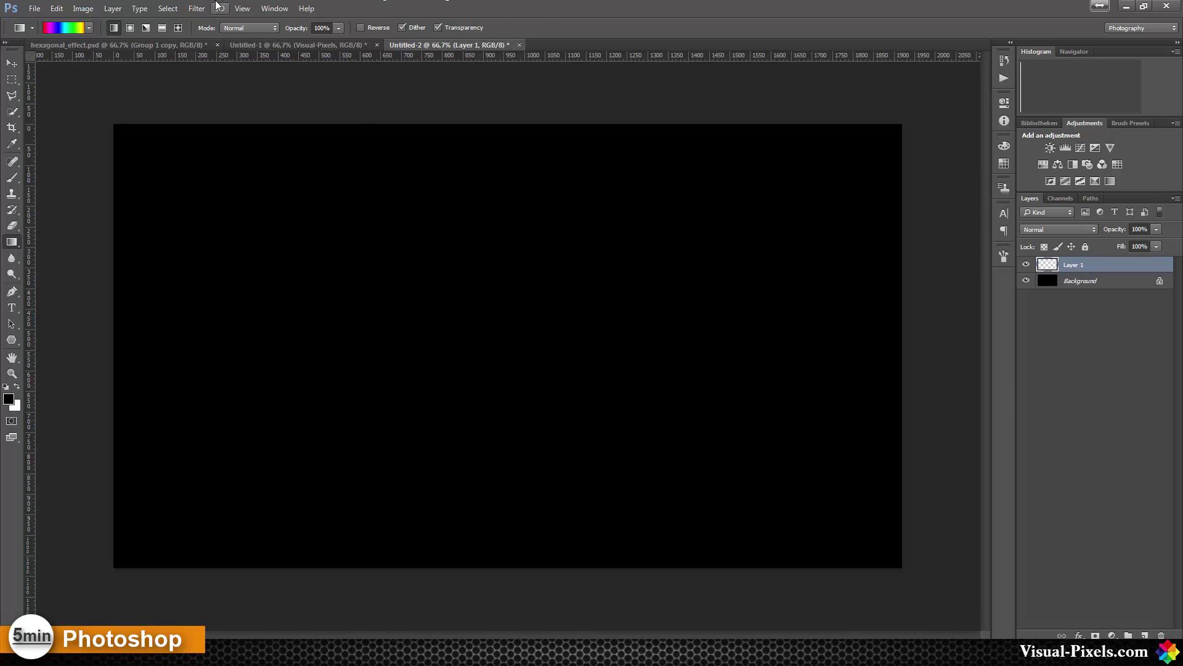
click(197, 8)
mouse_move(294, 203)
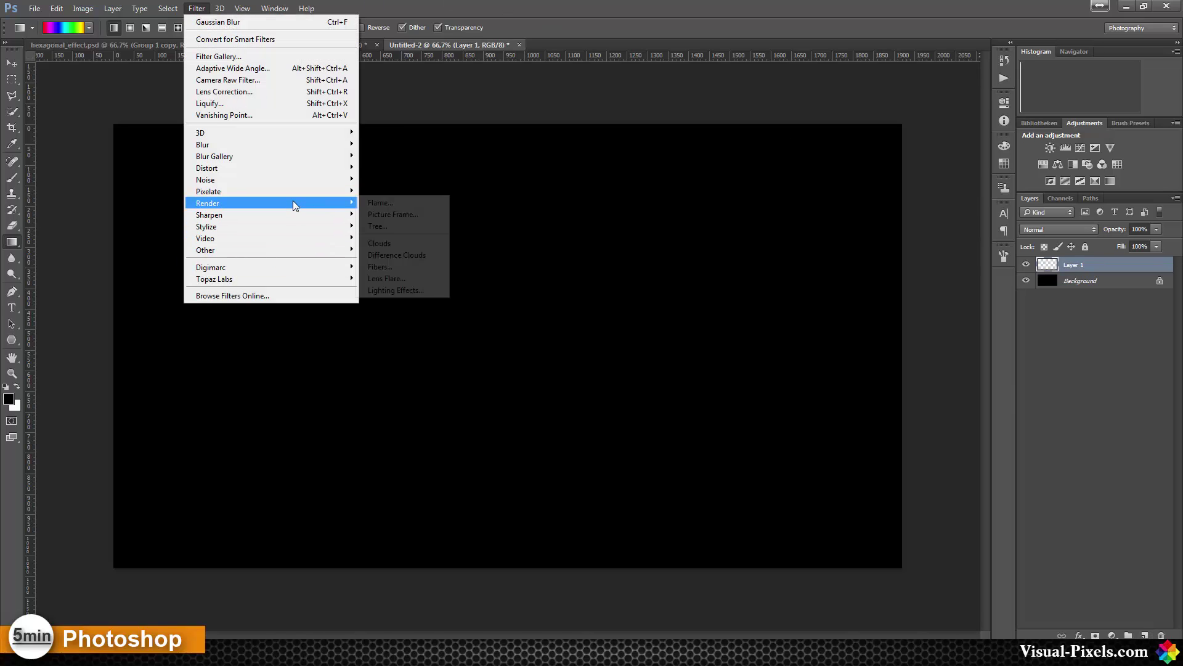
click(394, 243)
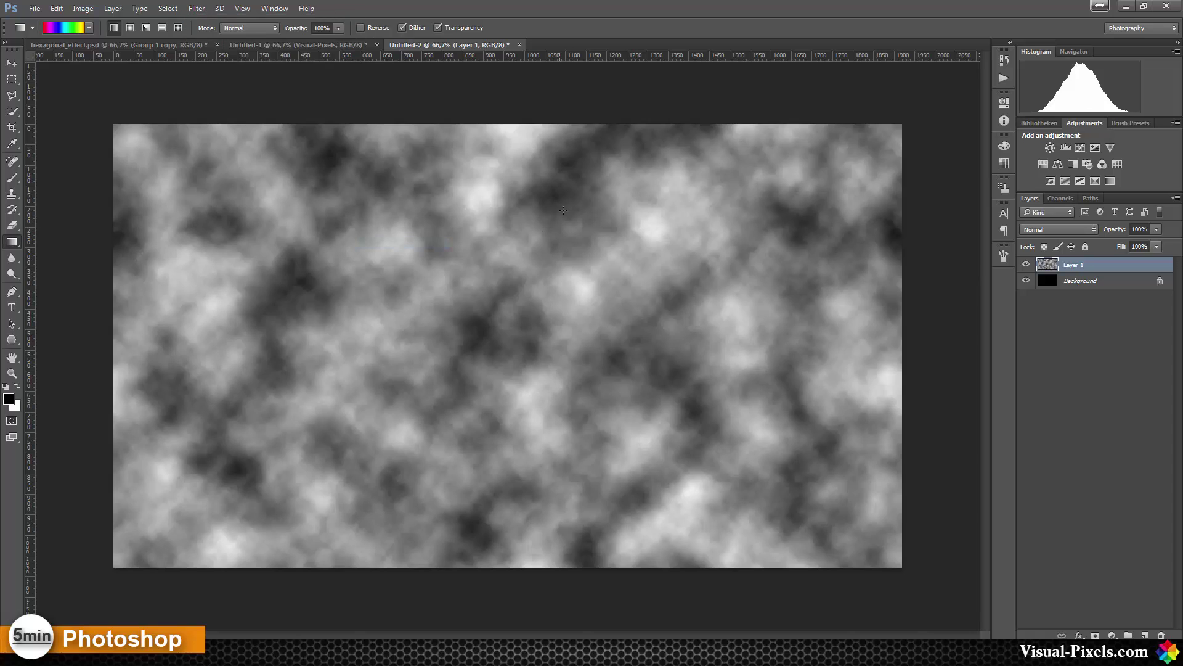
click(207, 8)
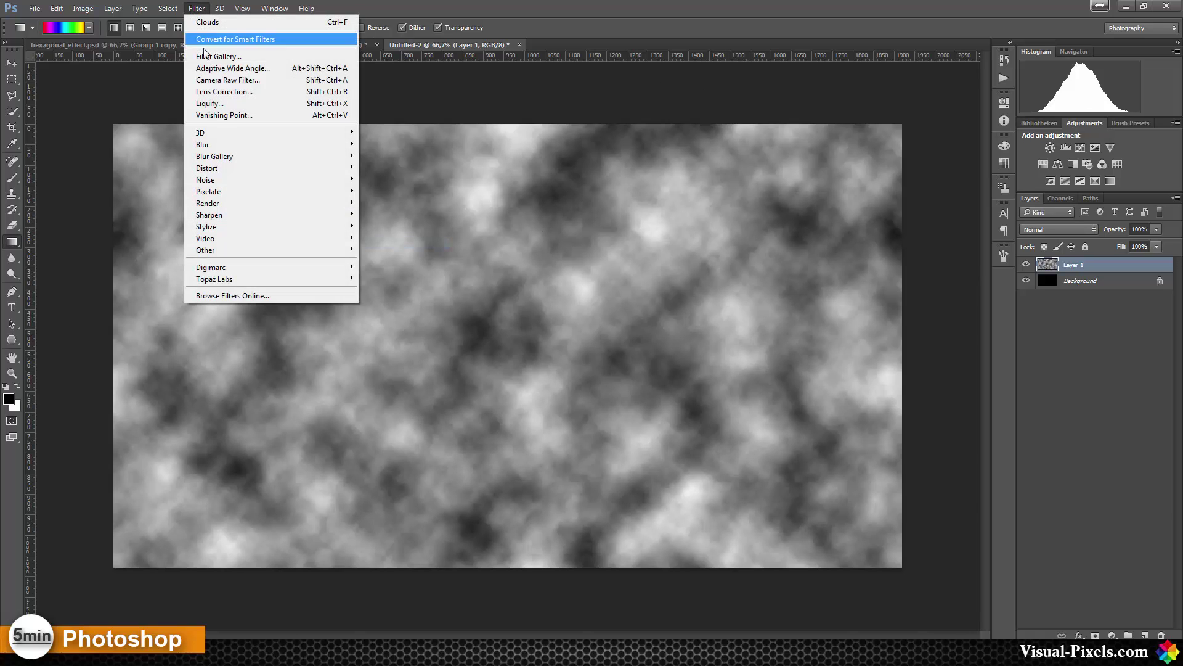
- Apply the Stained Glass texture to Layer 1 with cell size 15, border 20, light intensity 10
click(217, 57)
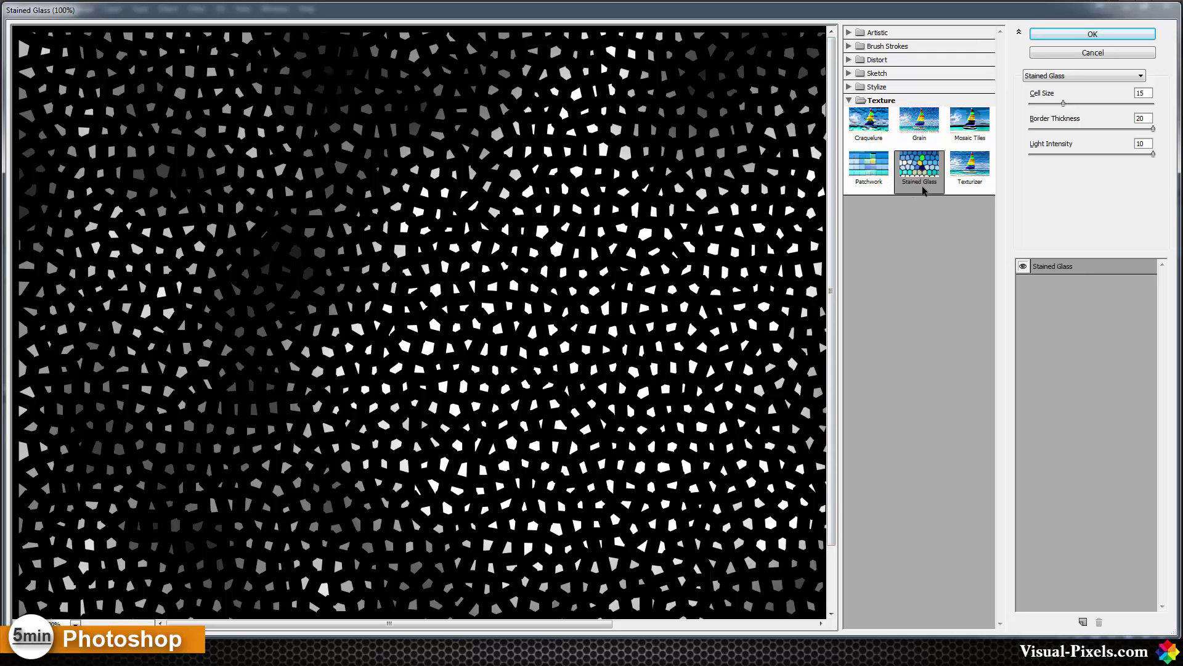
key(ctrl+0)
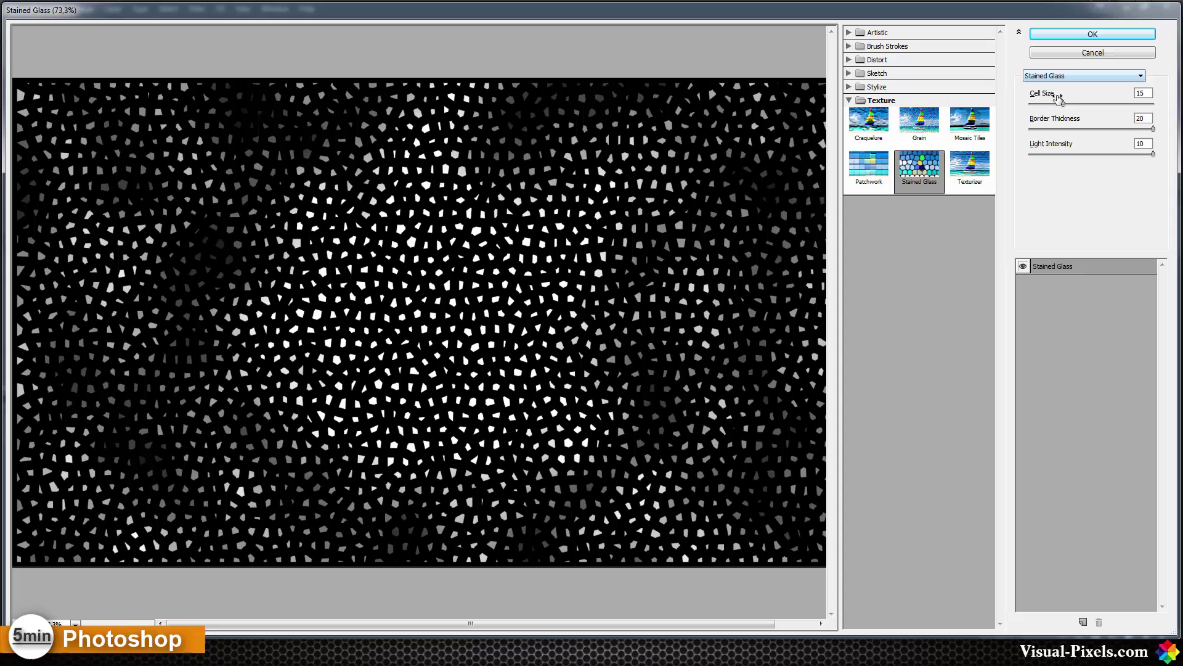
click(1073, 36)
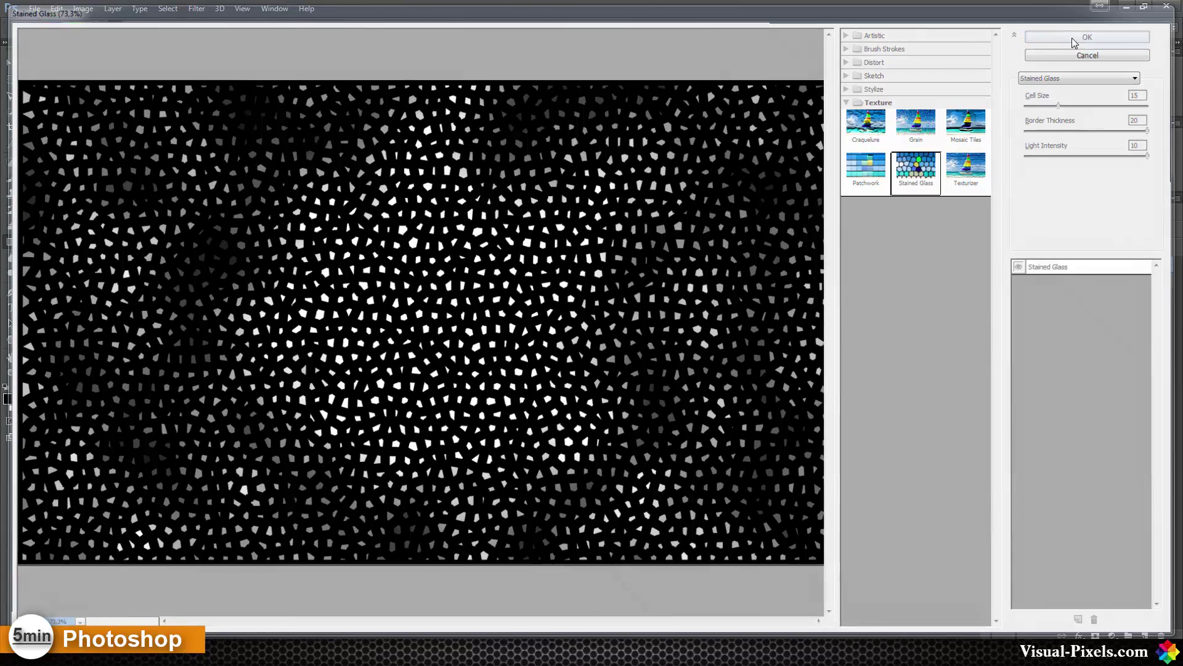
- Blur Layer 1's stained-glass cells with a Gaussian Blur of radius 4.8 px
click(196, 9)
mouse_move(231, 145)
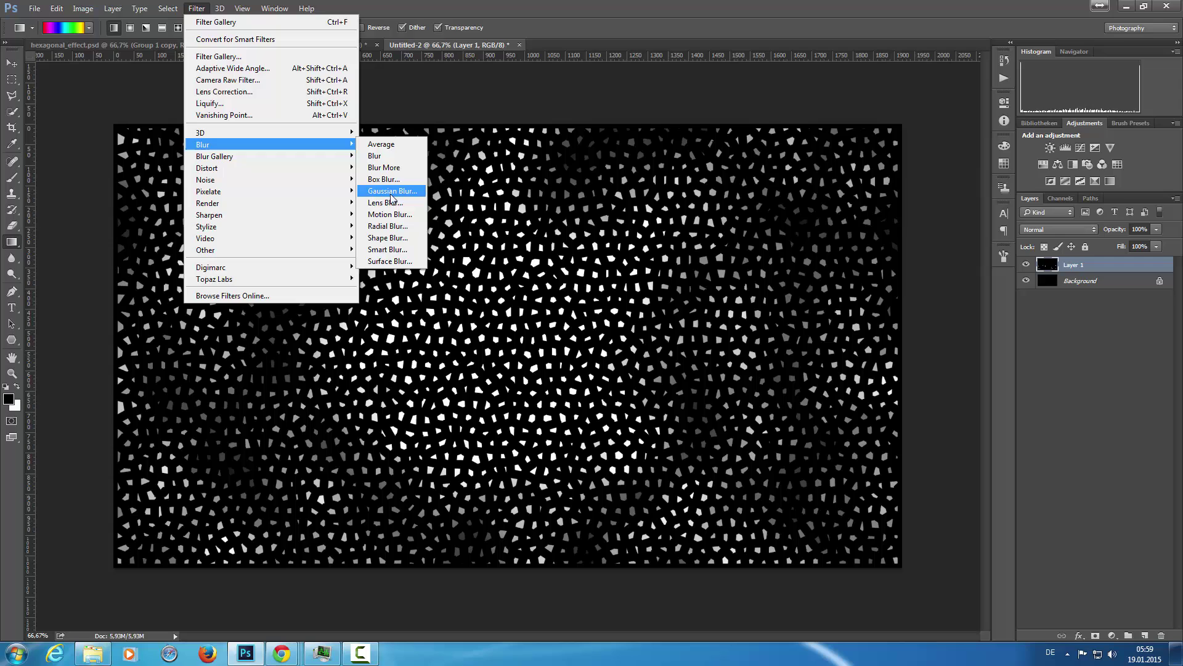
click(391, 191)
drag(764, 326, 738, 332)
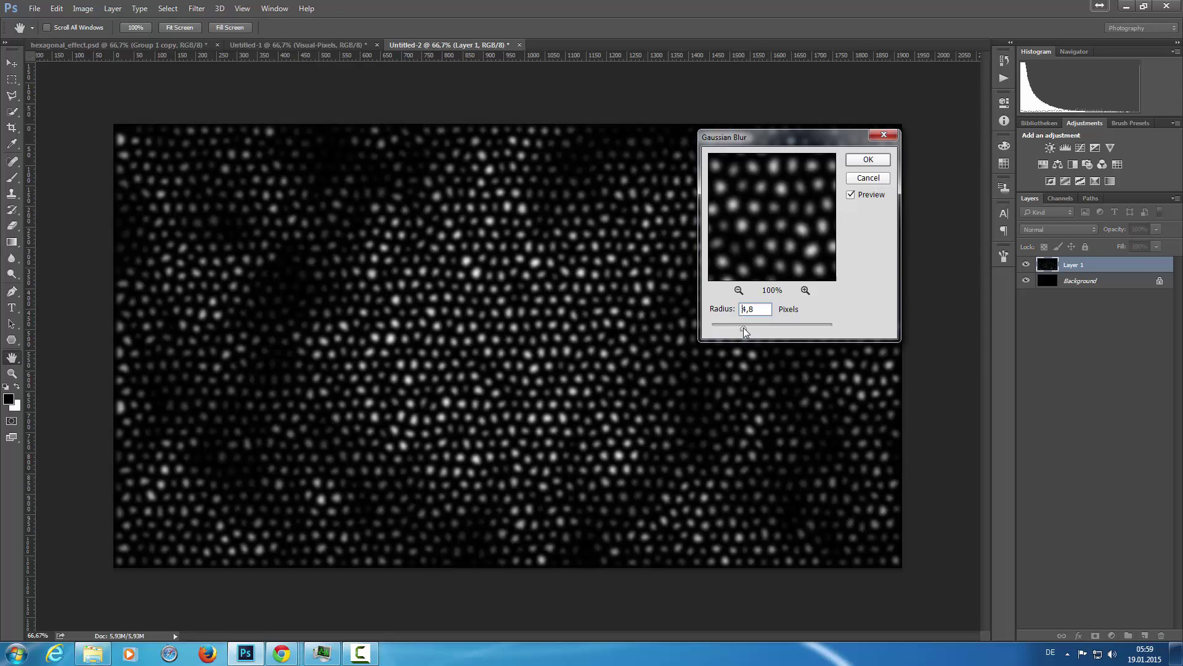
click(868, 160)
- Add a Color Balance layer: midtones Cyan -55, Blue +42; highlights Cyan -41, Blue +36
key(g)
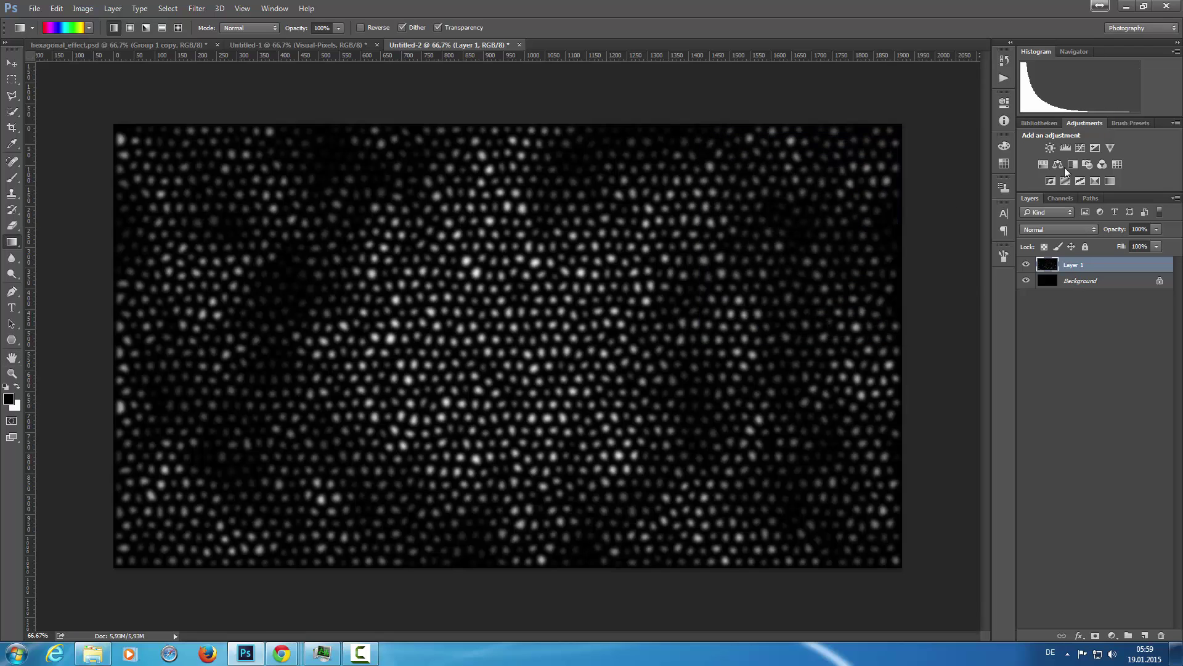
click(1058, 164)
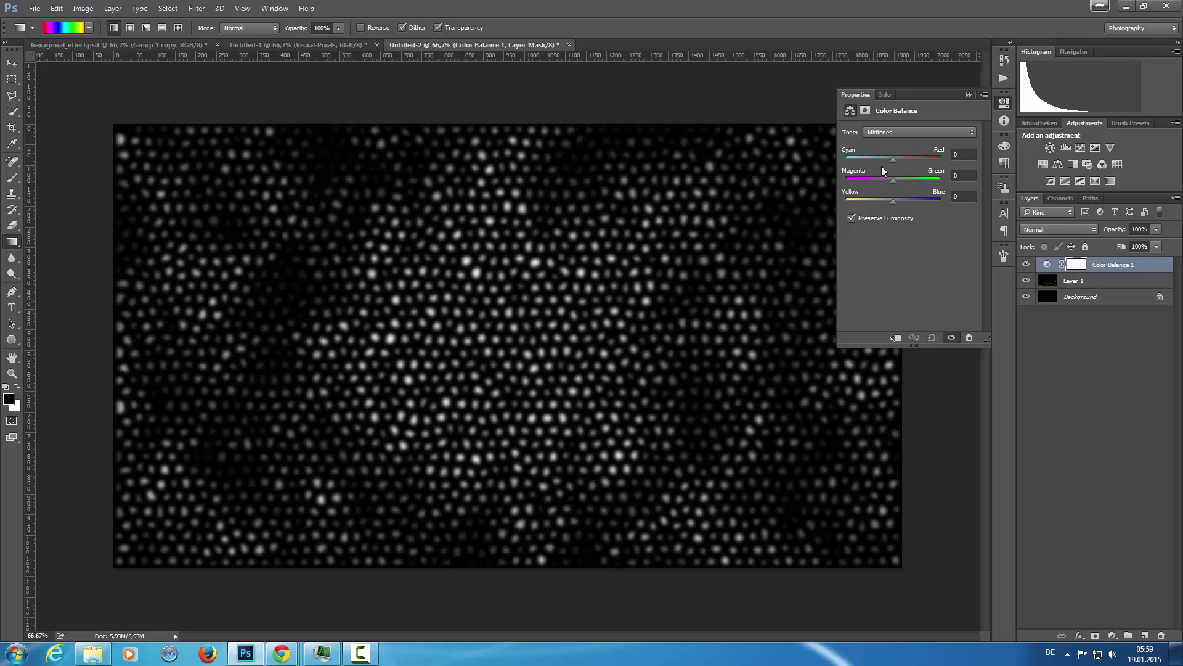
drag(892, 159, 870, 159)
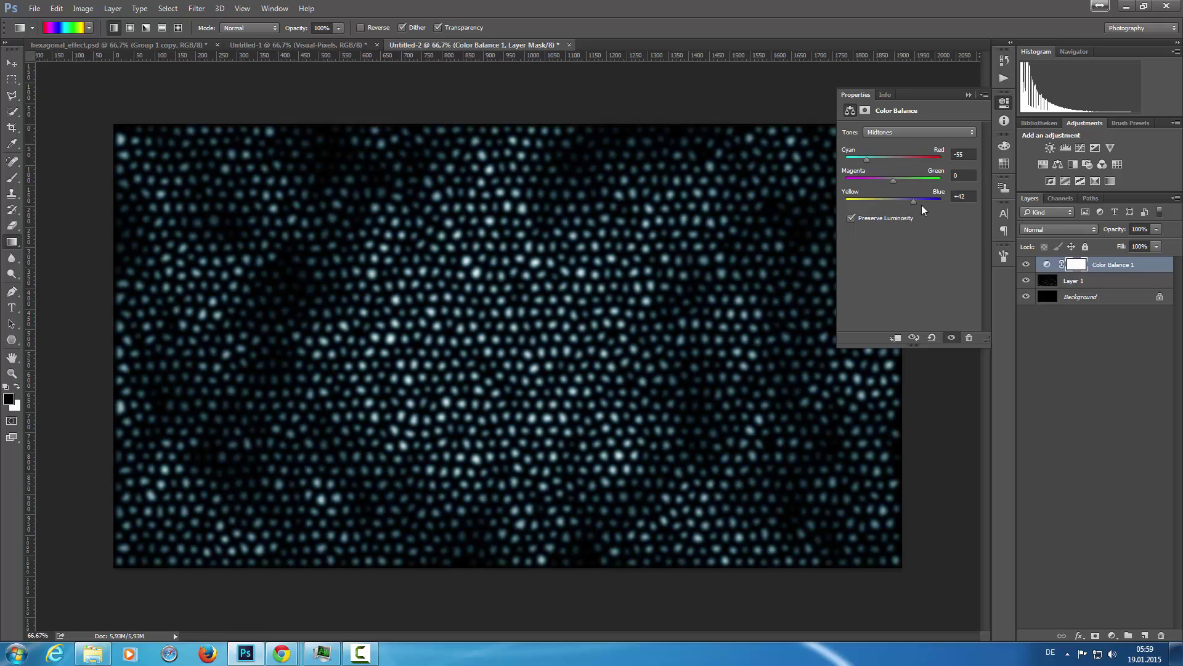
drag(922, 206, 919, 207)
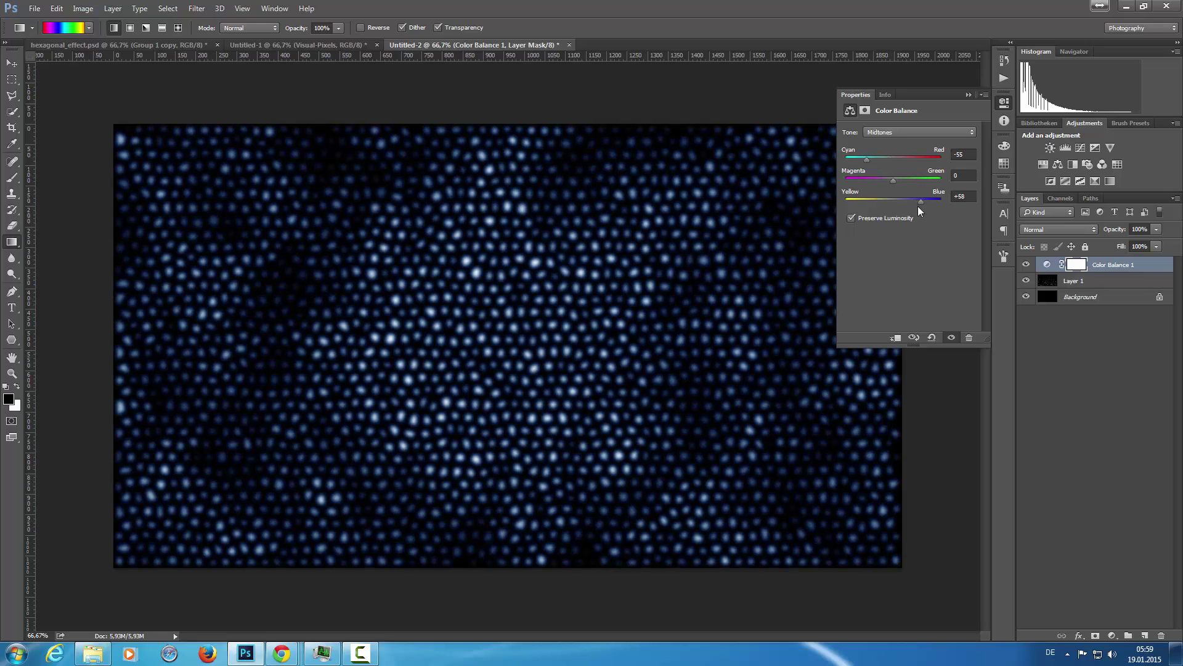
click(902, 133)
click(896, 158)
drag(890, 164, 874, 162)
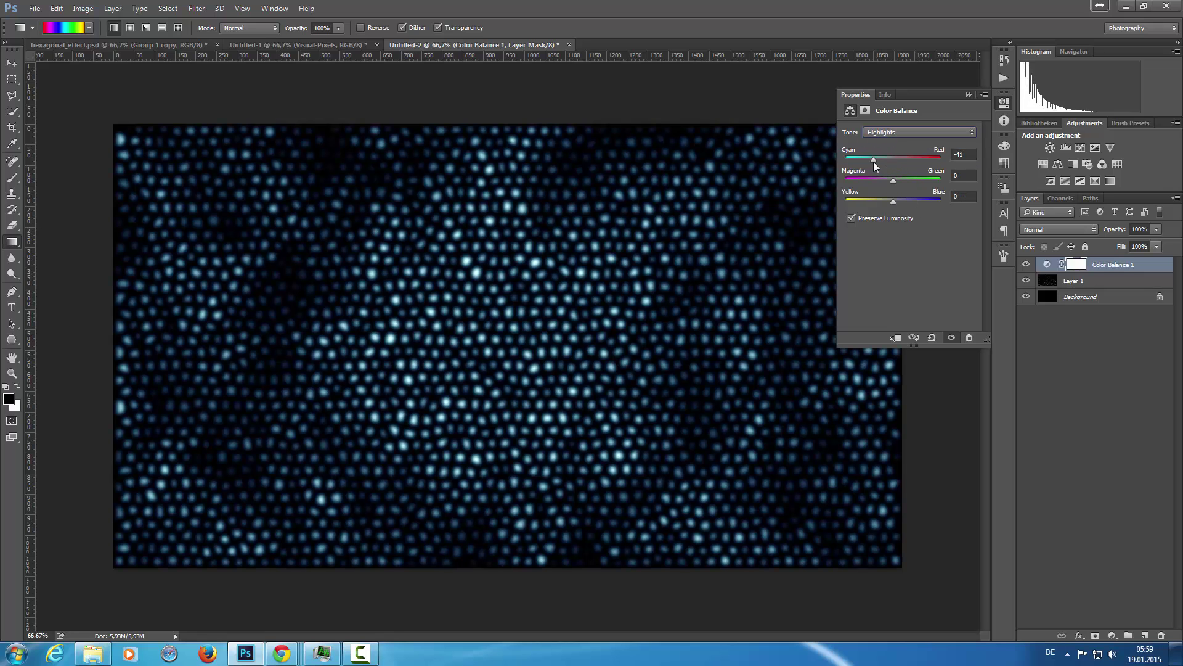
drag(893, 201, 911, 201)
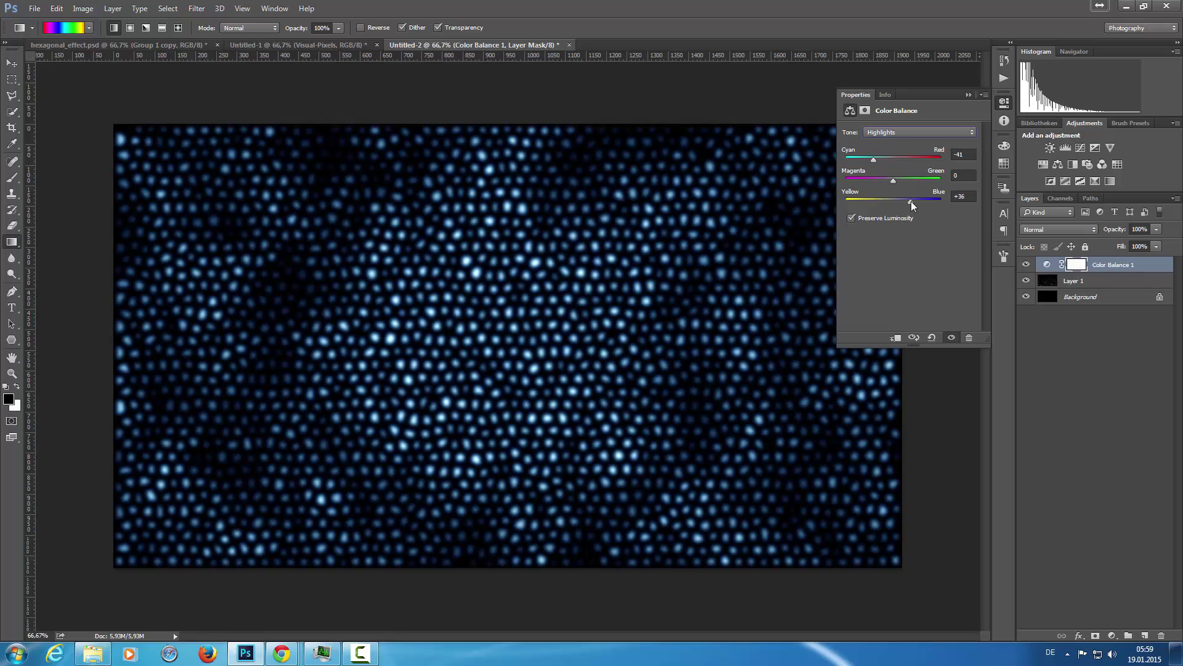
click(1003, 103)
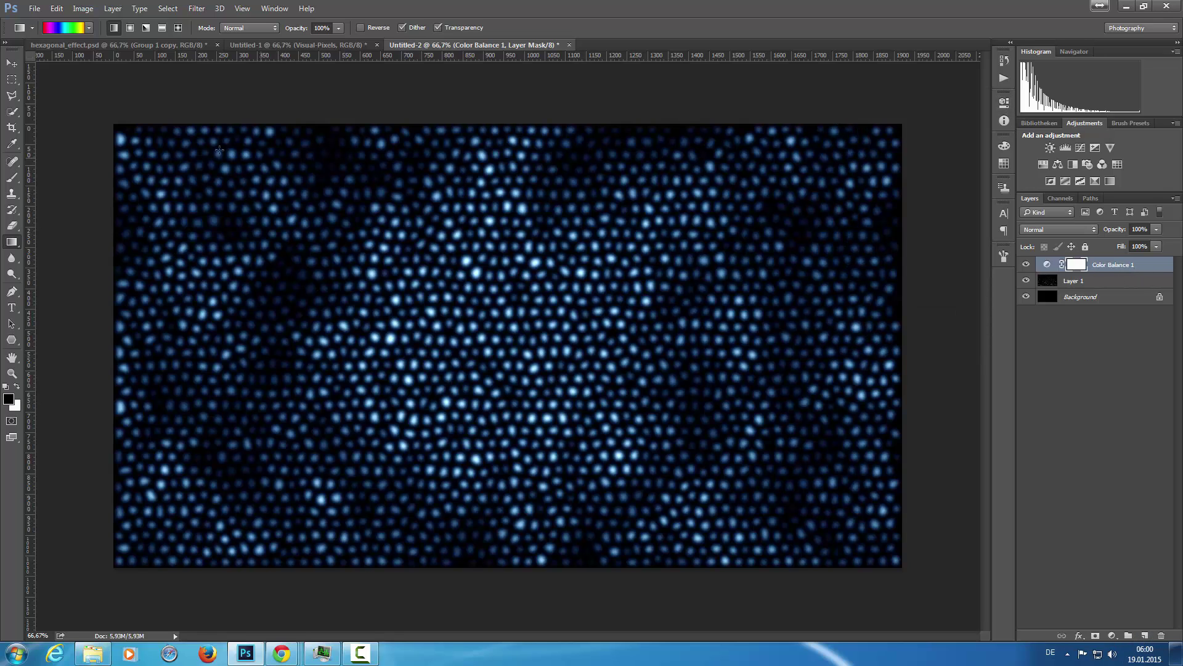
- Draw a trial six-sided hexagon in the top-left corner, then undo it
click(11, 339)
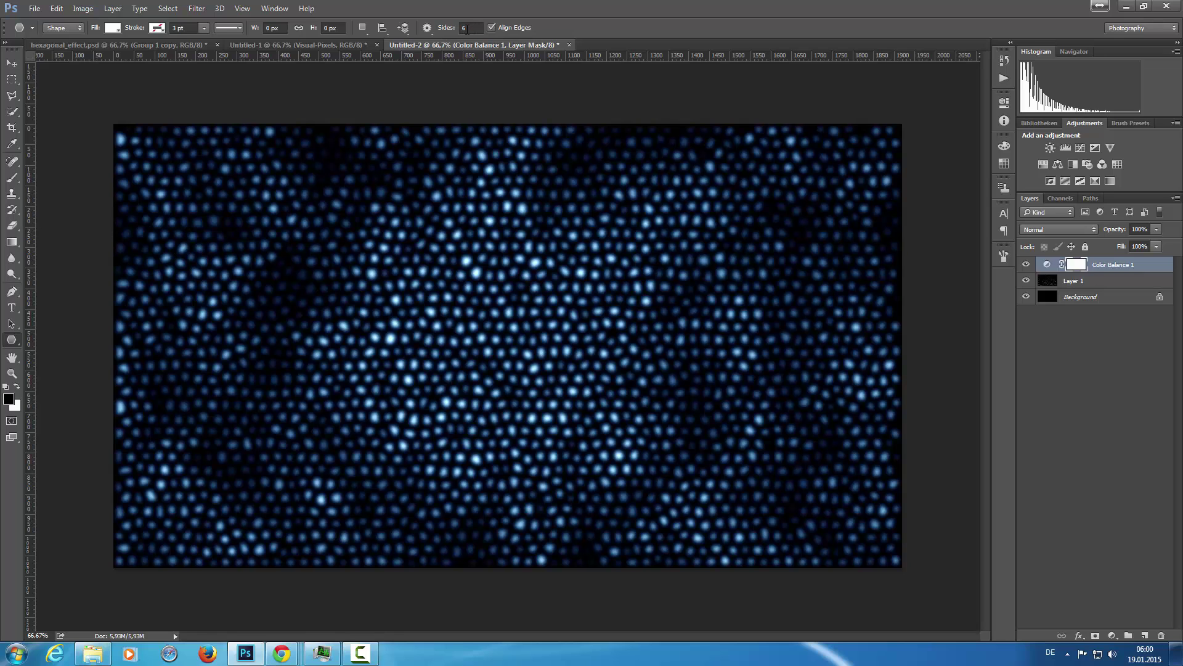
drag(152, 165, 185, 182)
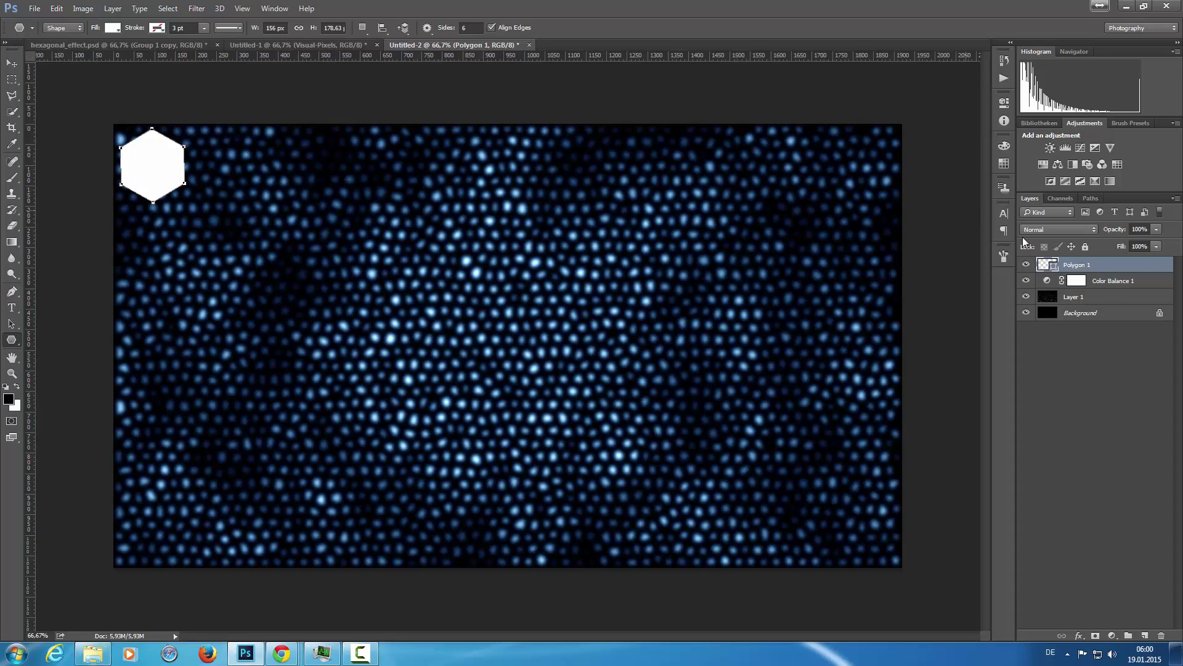
key(ctrl+z)
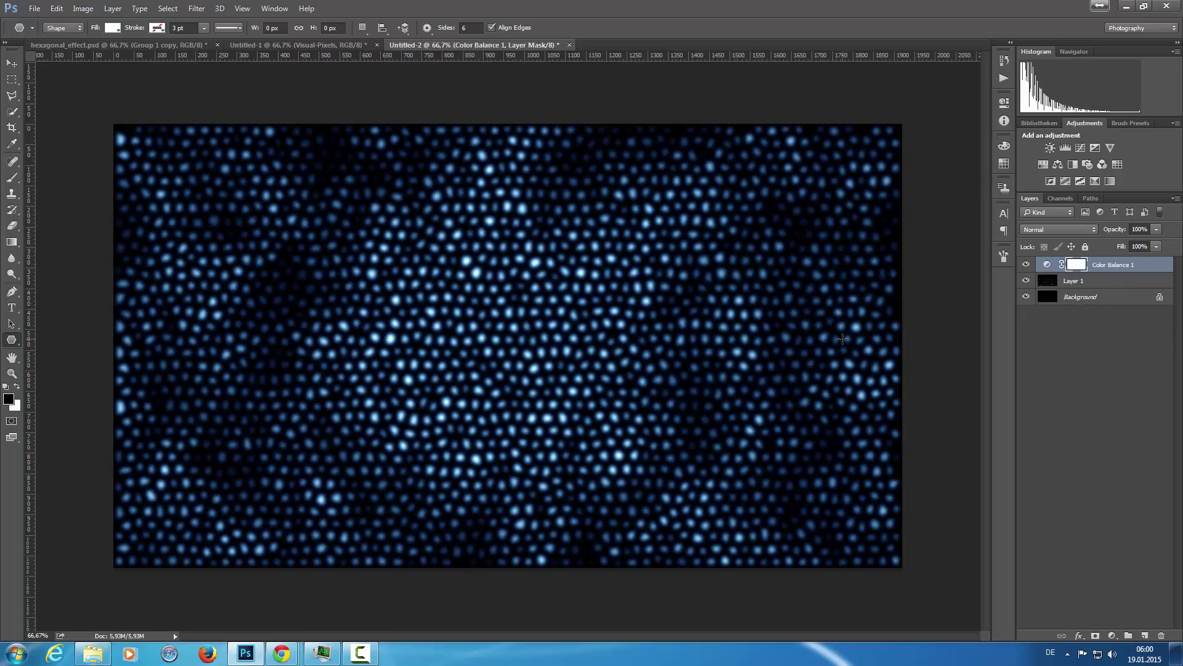
- Duplicate Group 1 copy from the Visual-Pixels document into Untitled-2 and make it visible there
click(345, 45)
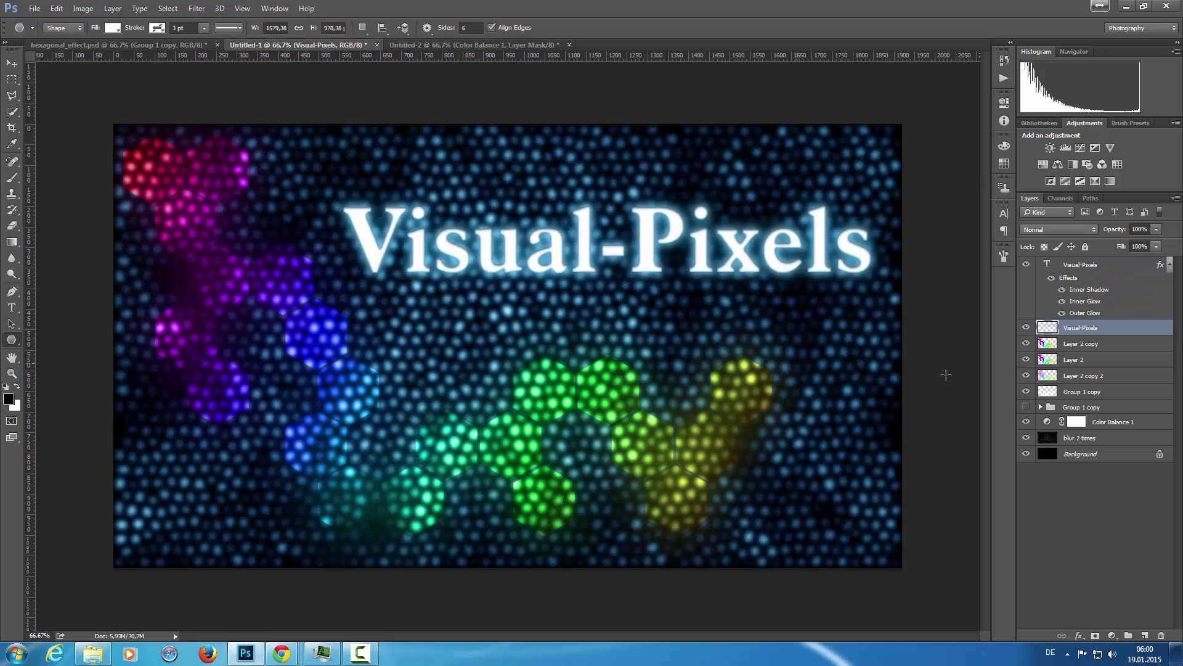
click(1083, 408)
right_click(1085, 409)
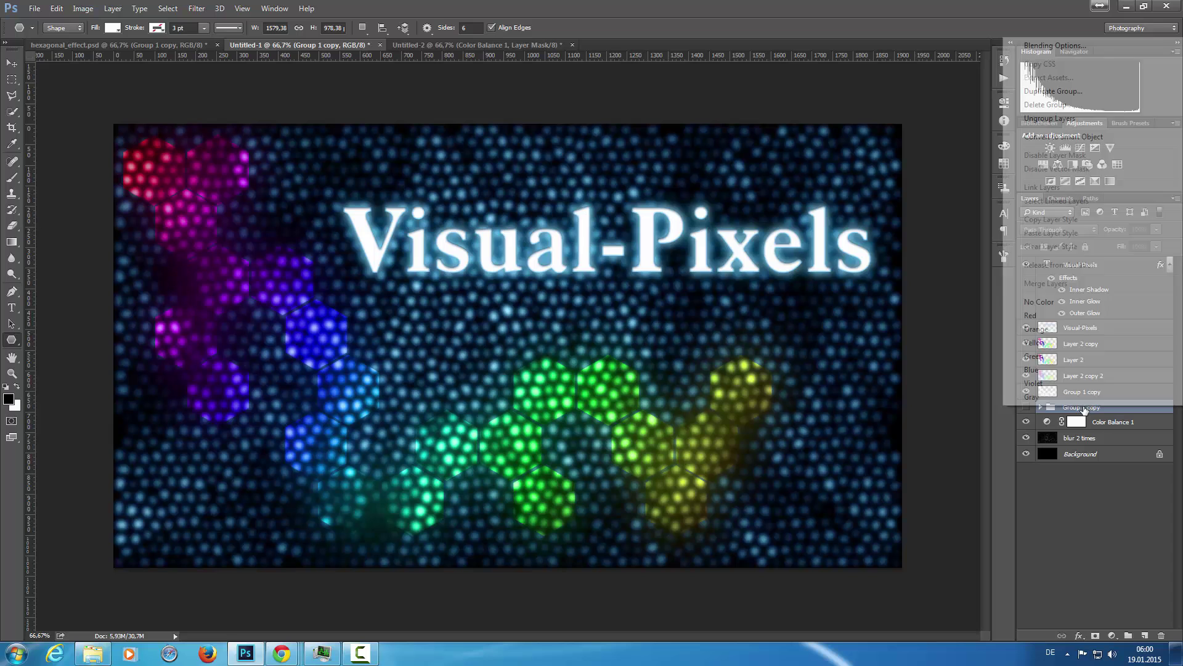
click(1077, 92)
click(579, 249)
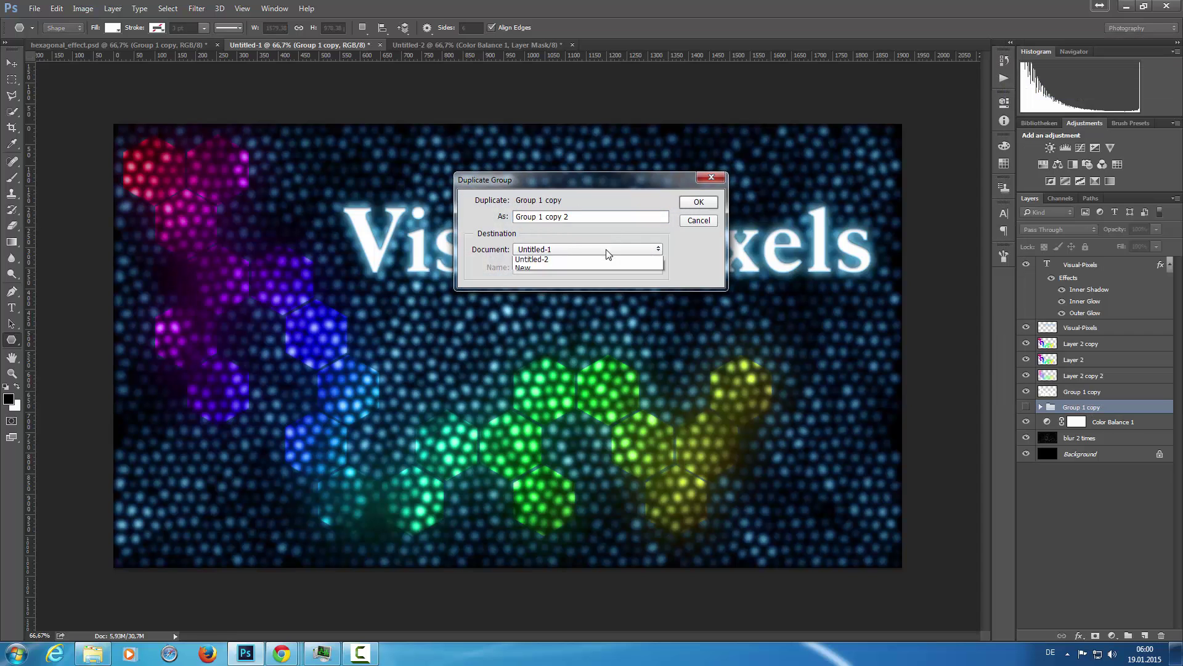
click(593, 279)
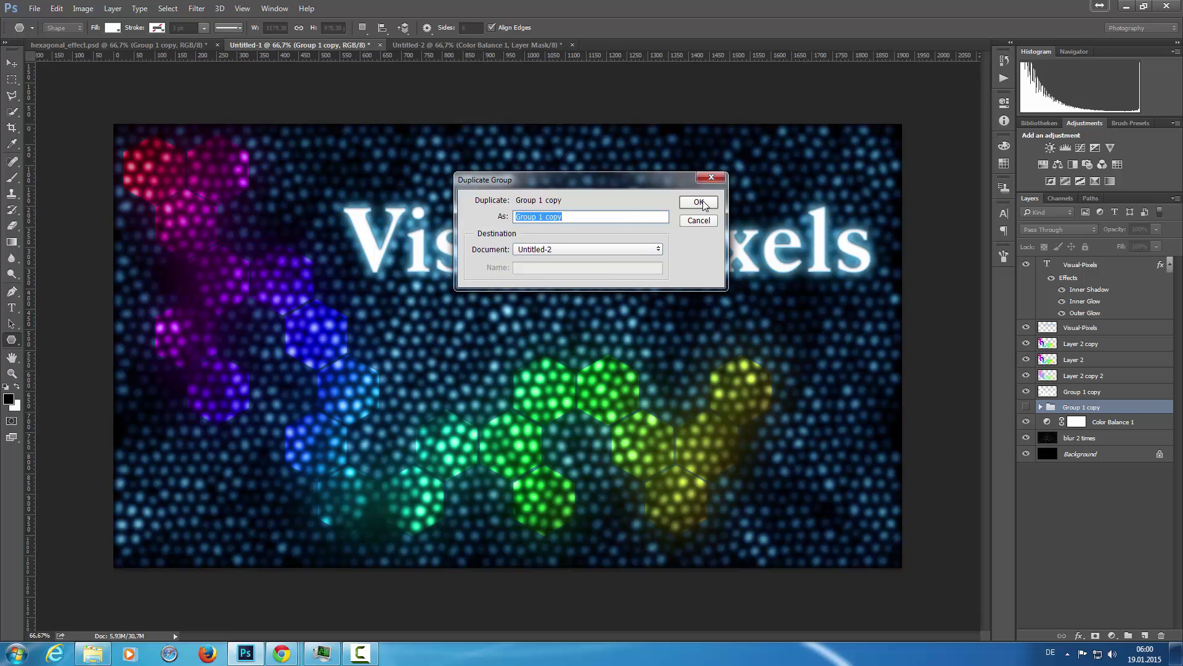
click(699, 202)
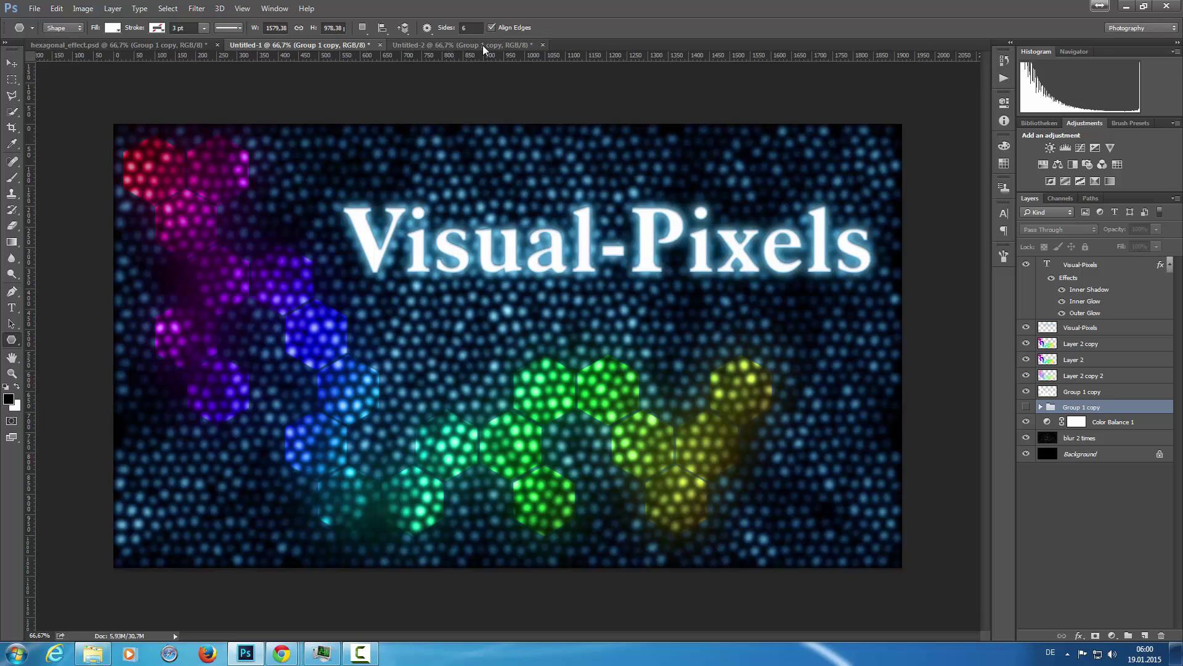
click(482, 46)
click(1027, 264)
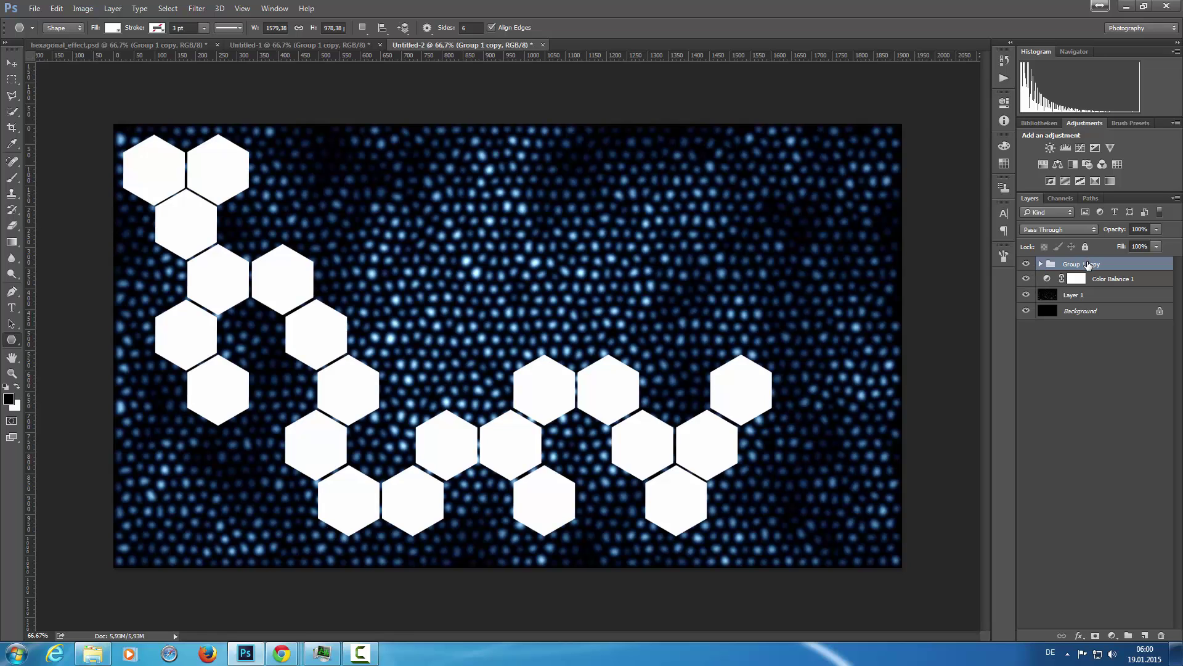
- Merge Group 1 copy into one layer, load its hexagon selection, and add empty Layer 2
key(ctrl+e)
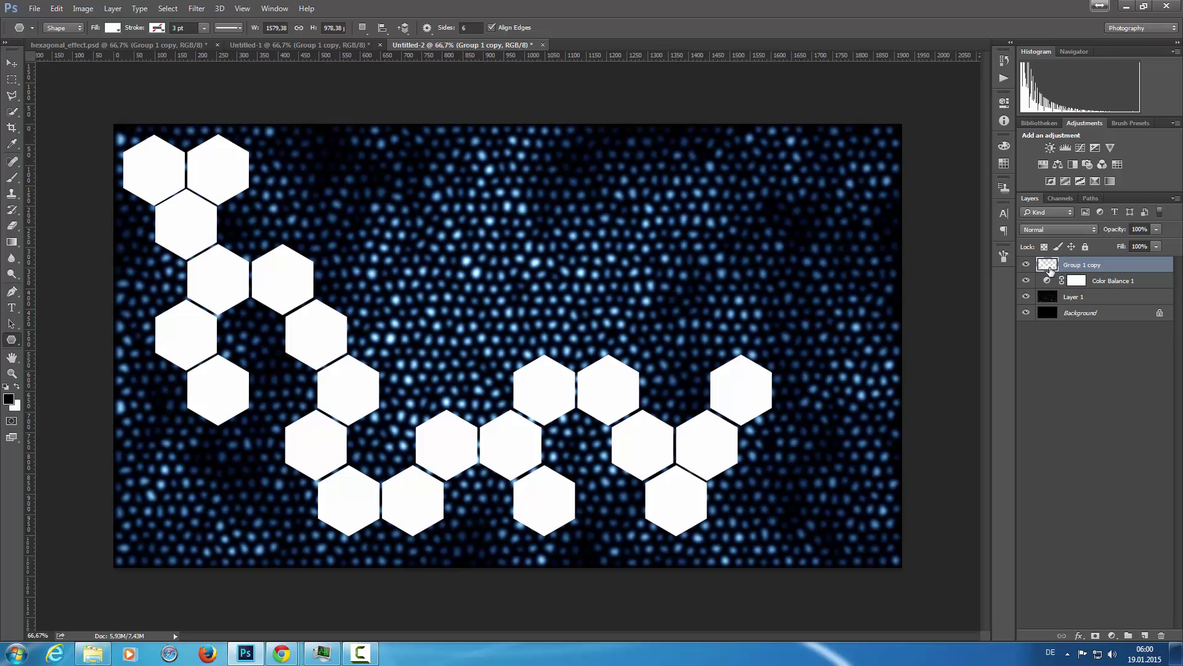
ctrl+click(1050, 269)
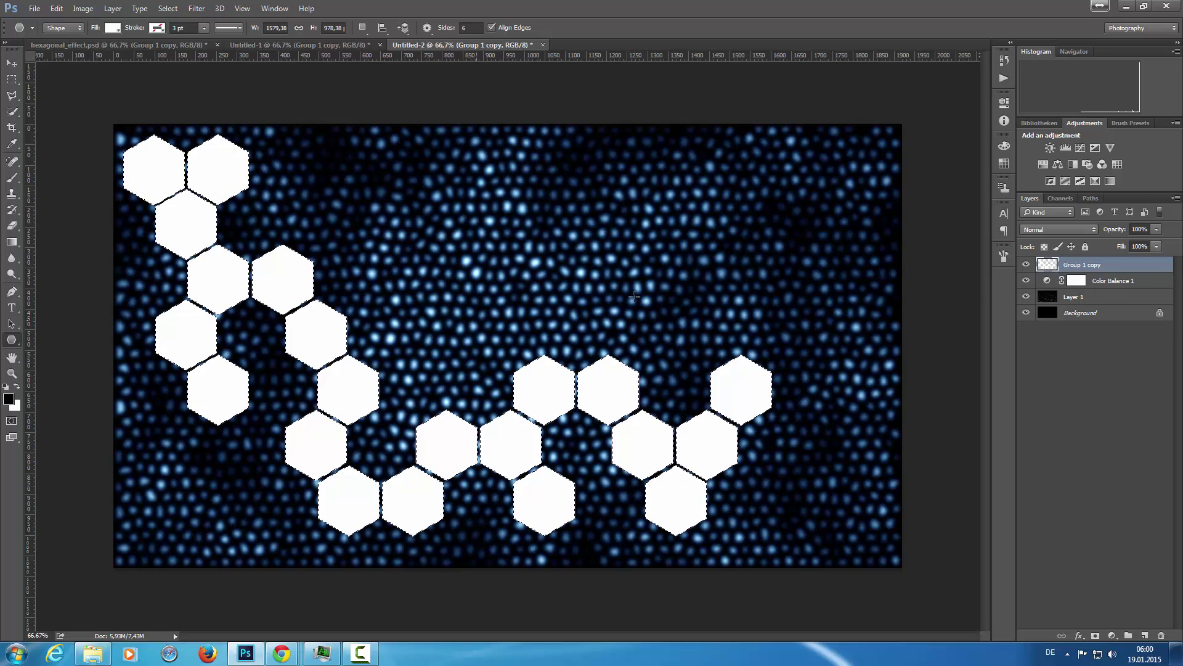
click(1144, 636)
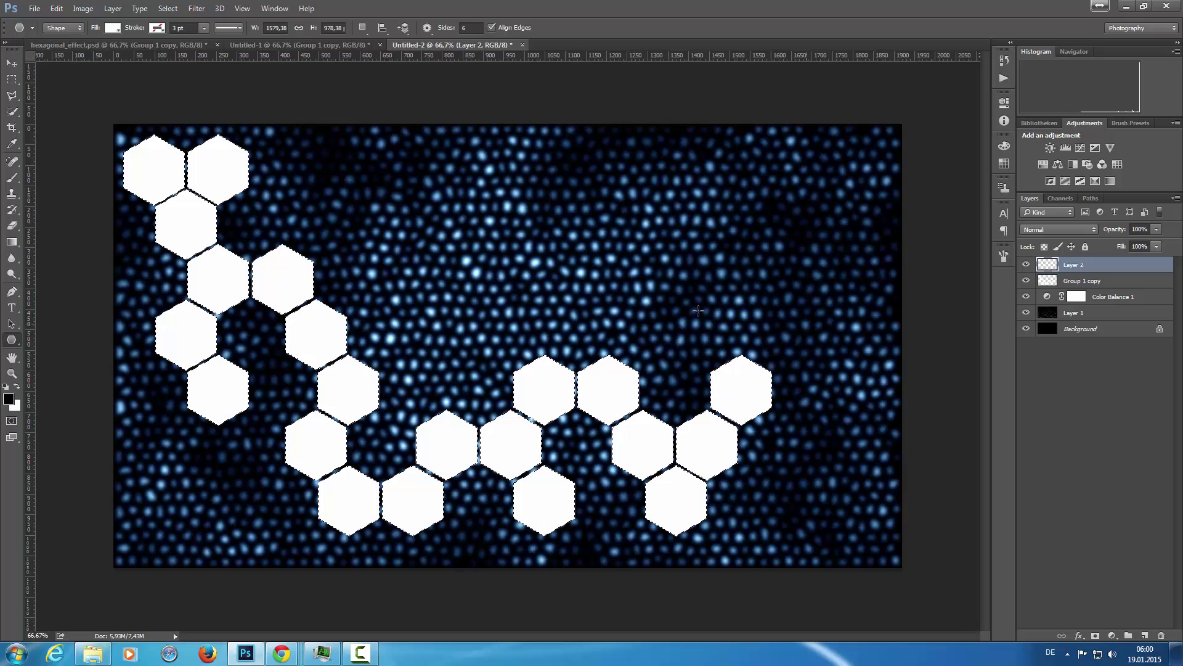
- Fill the hexagon selection on Layer 2 with a diagonal Spectrum gradient in Color blend mode
click(12, 242)
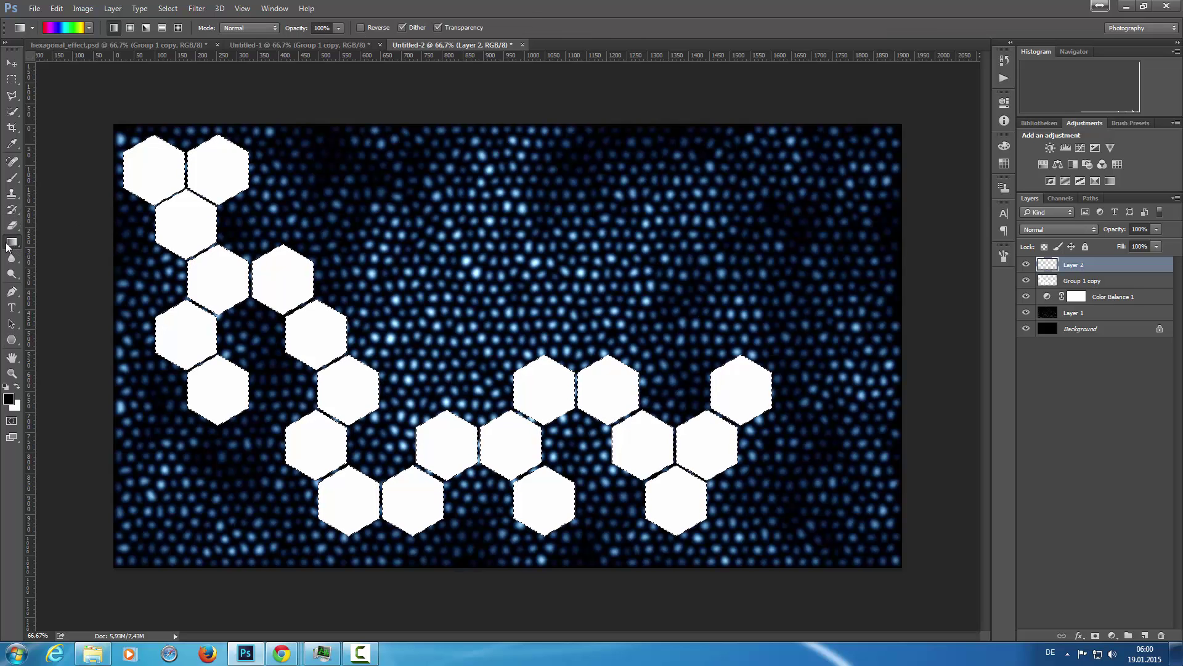
click(59, 27)
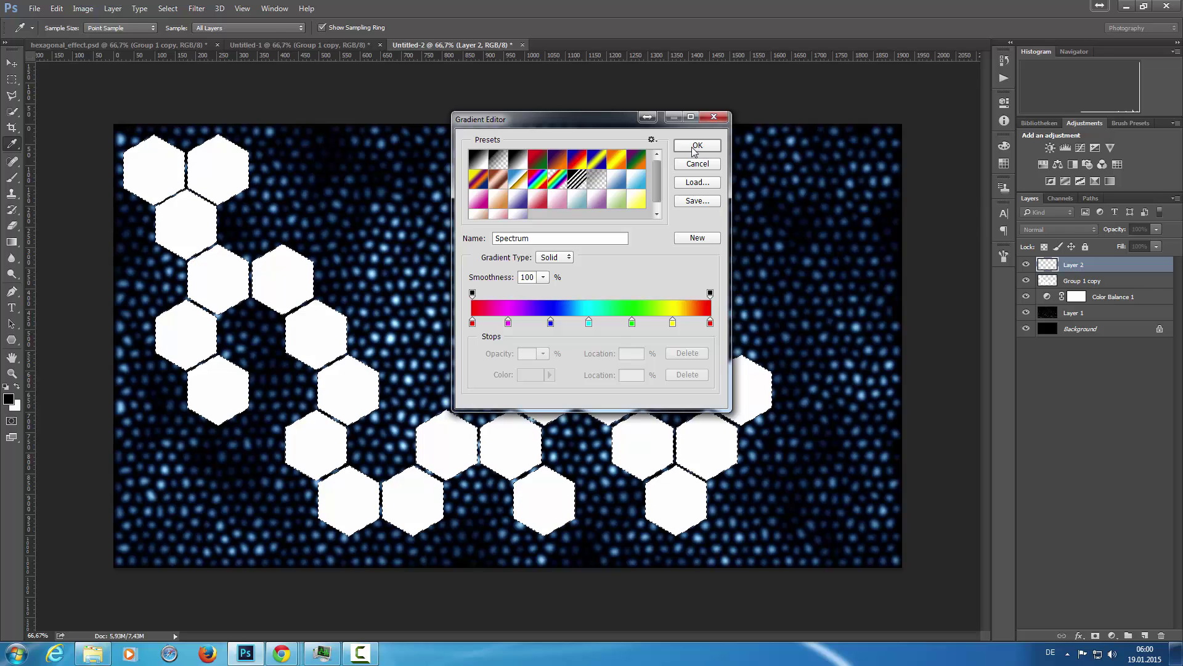
click(697, 146)
drag(142, 179, 879, 549)
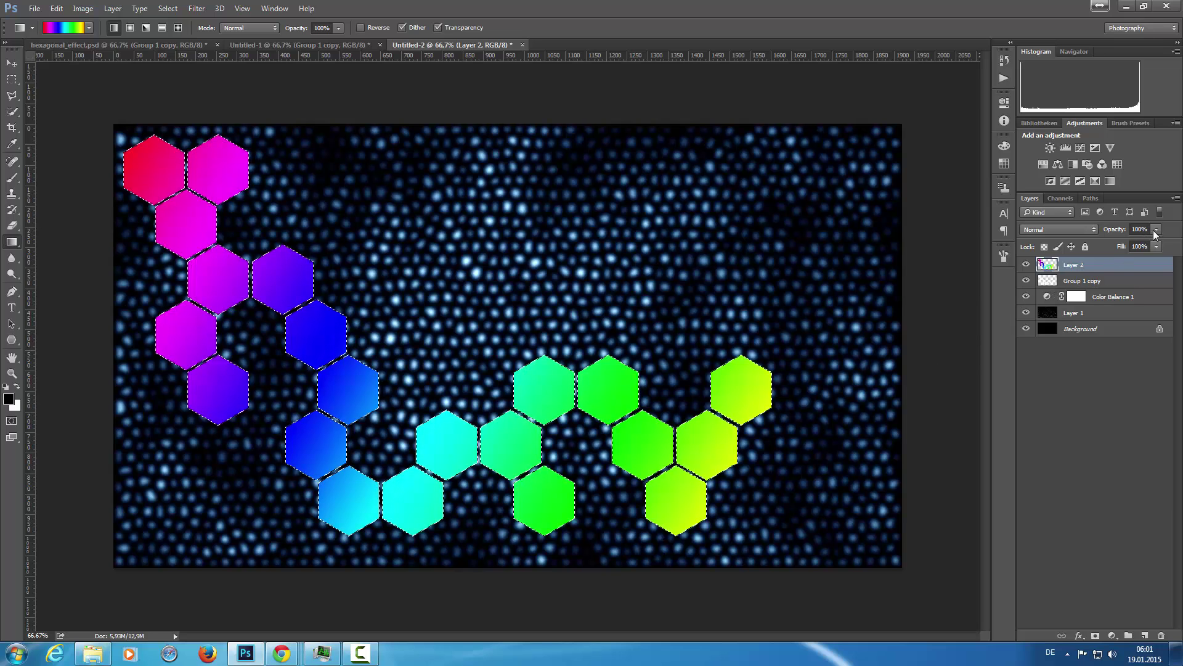
click(1058, 229)
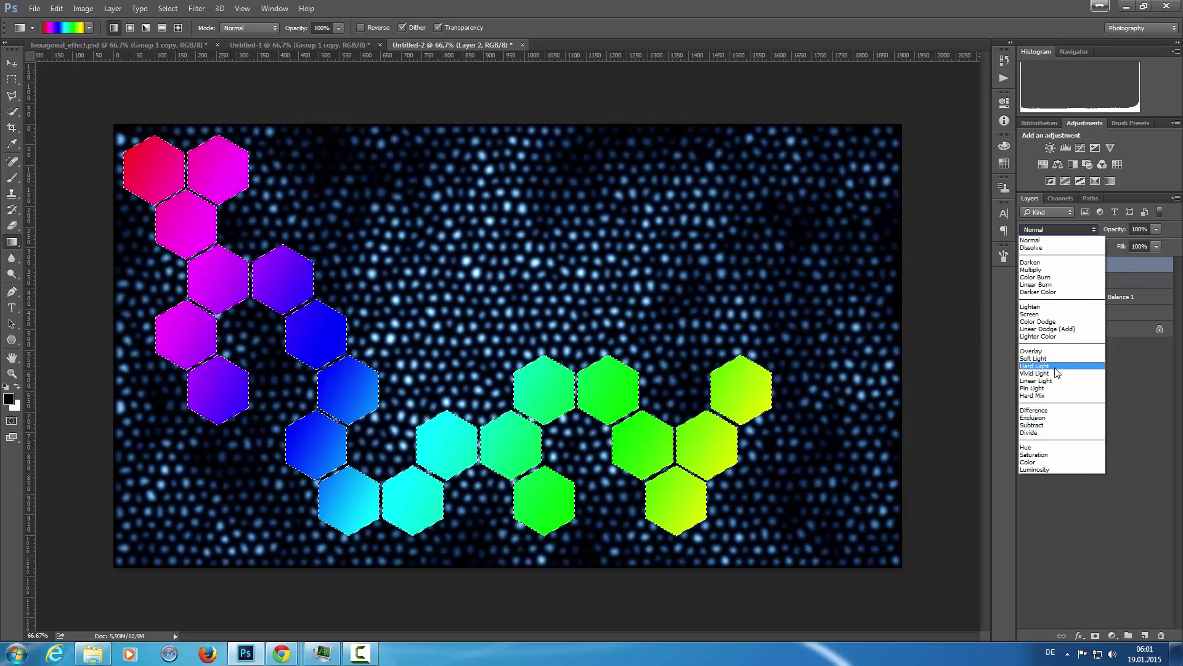
click(1050, 461)
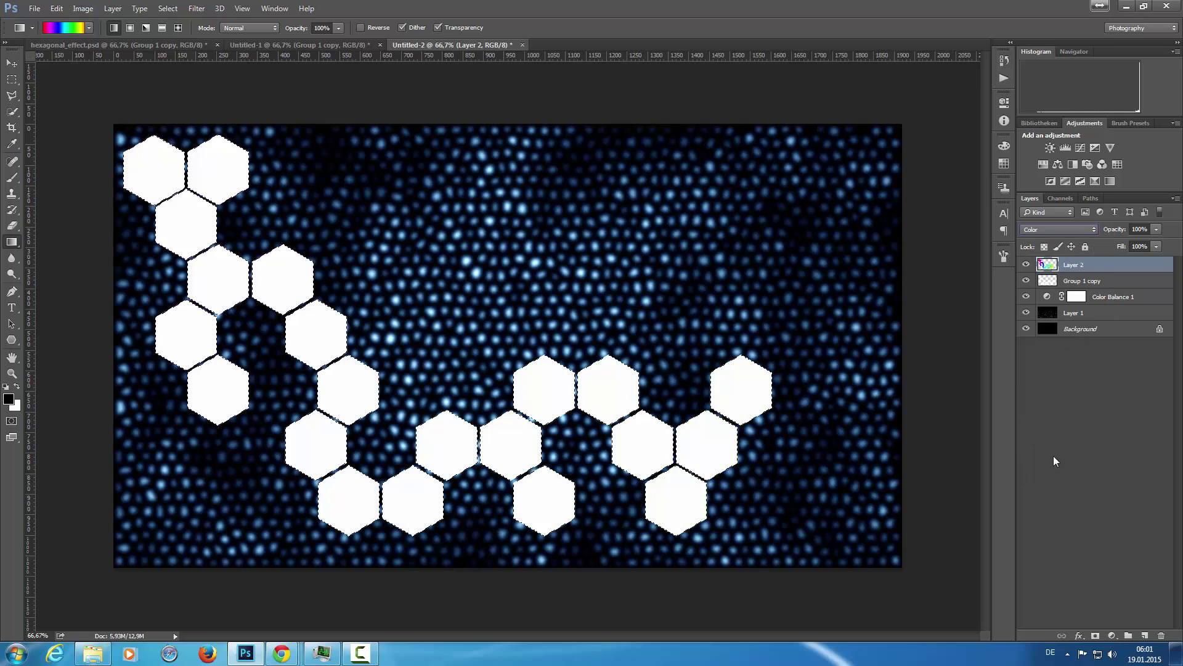
- Deselect, set Group 1 copy to Overlay blending, and return to Layer 2
key(ctrl+d)
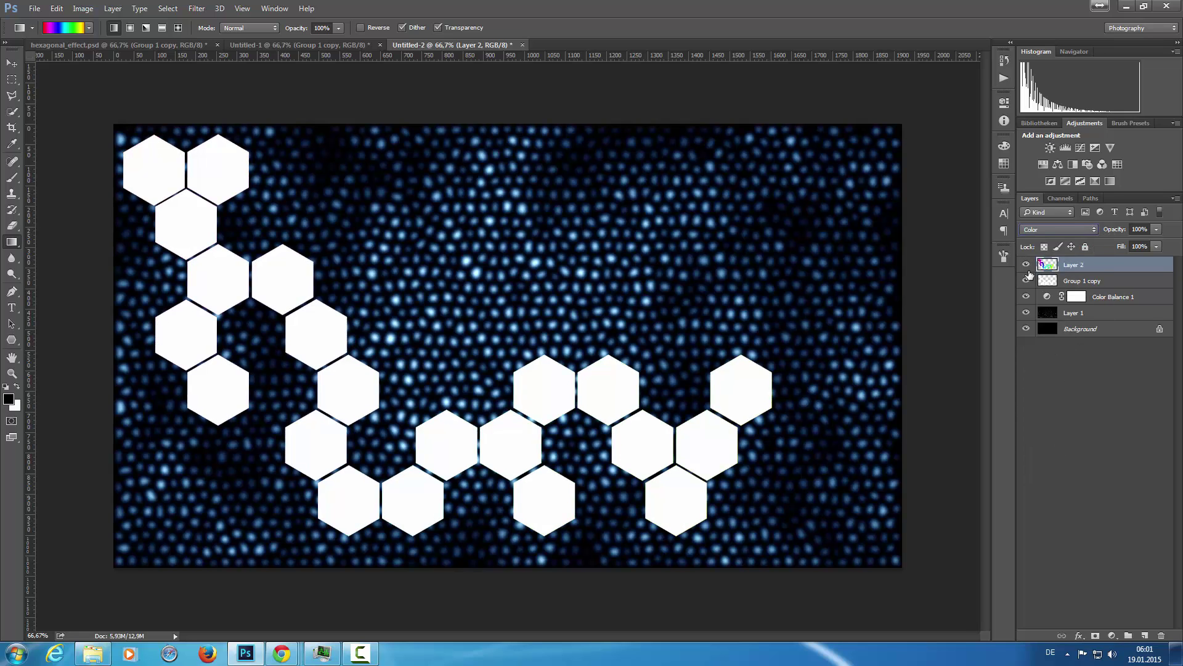
click(1026, 281)
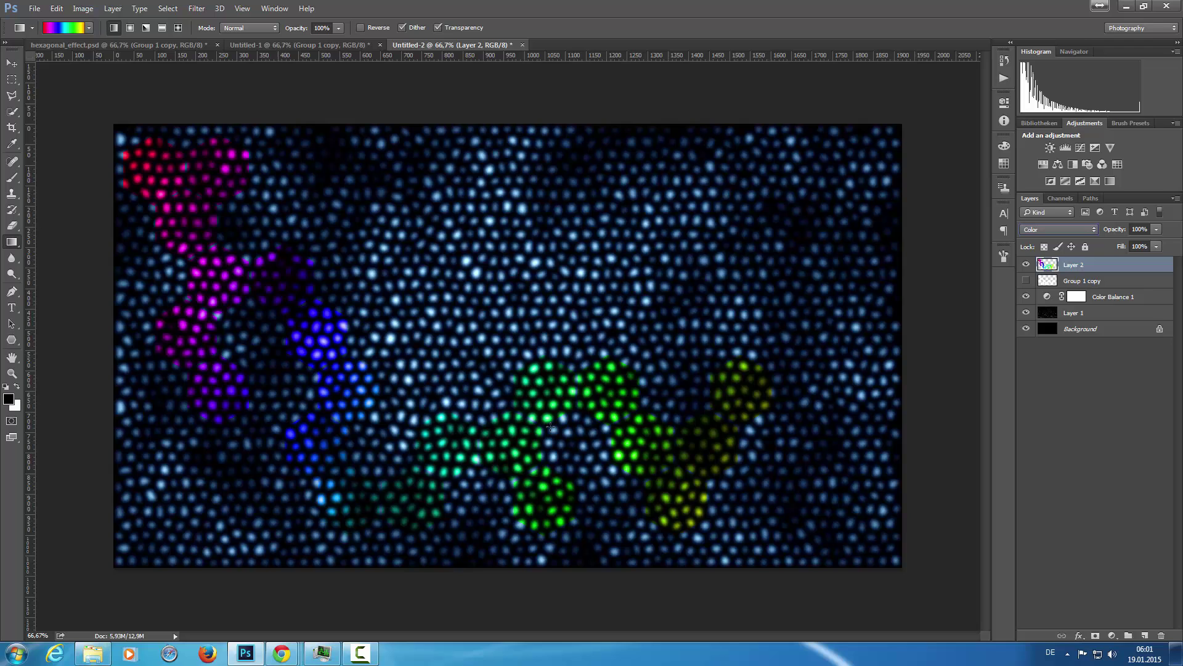
click(1026, 281)
click(1085, 283)
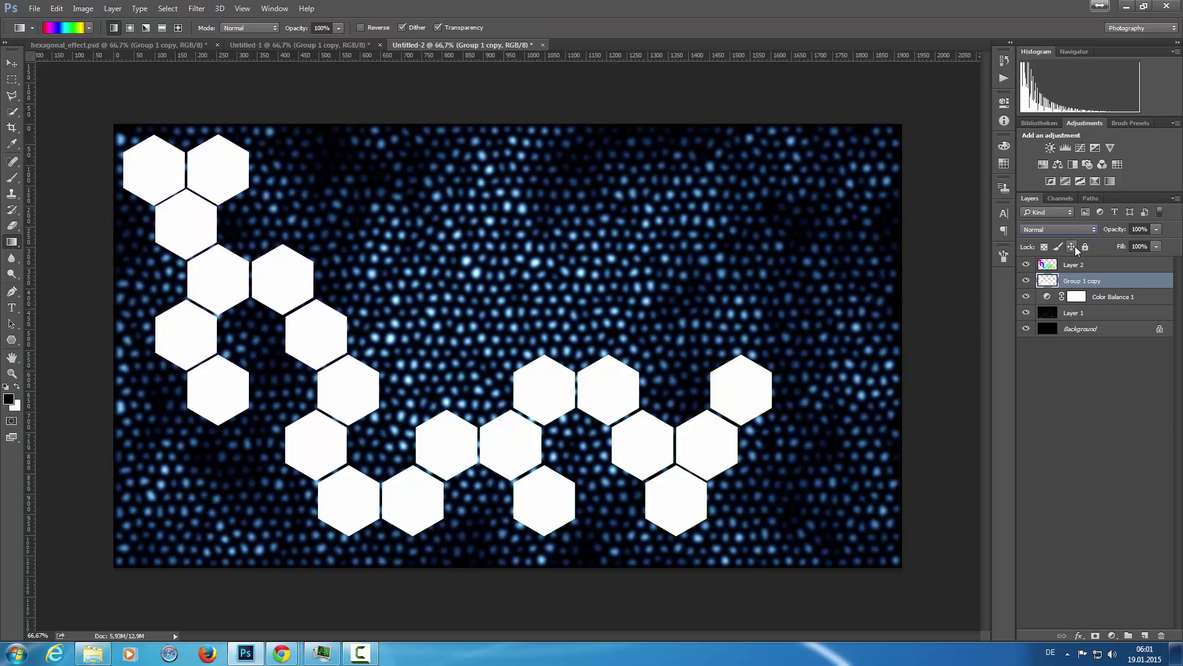
click(1079, 227)
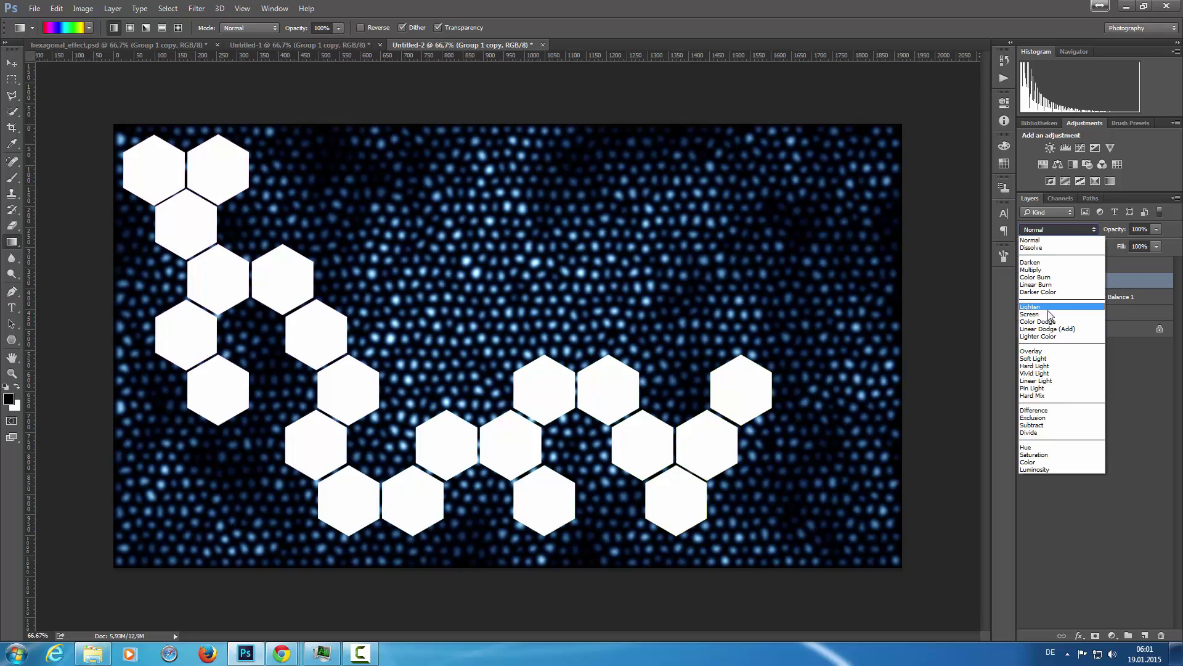
click(1049, 351)
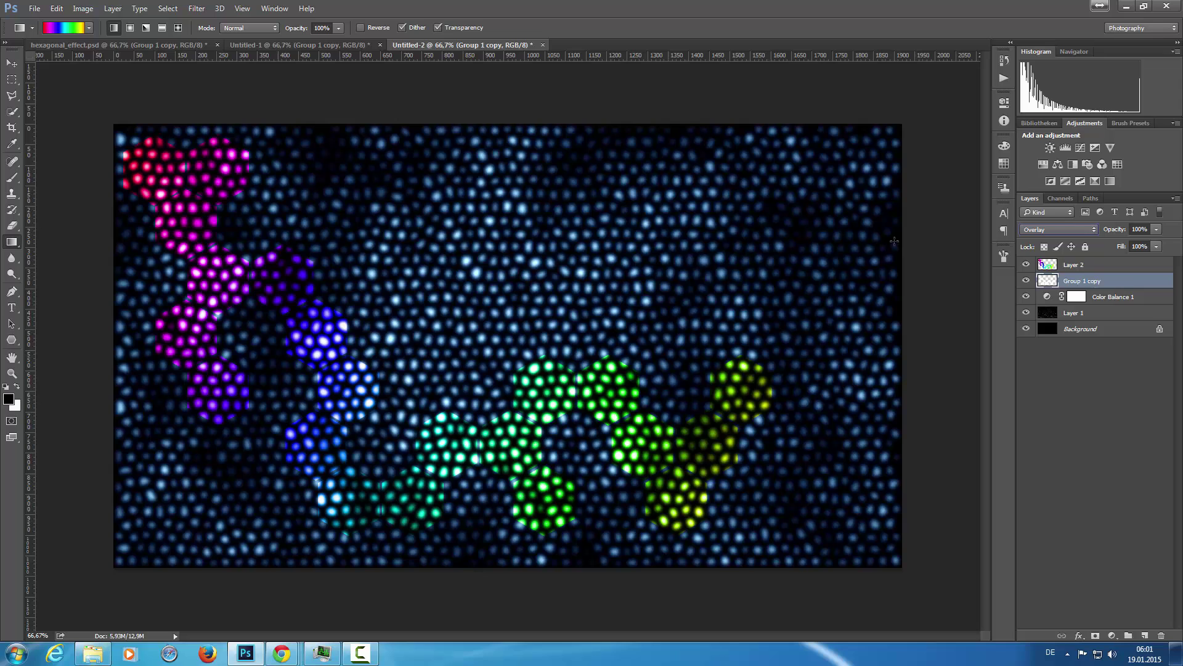
click(1088, 267)
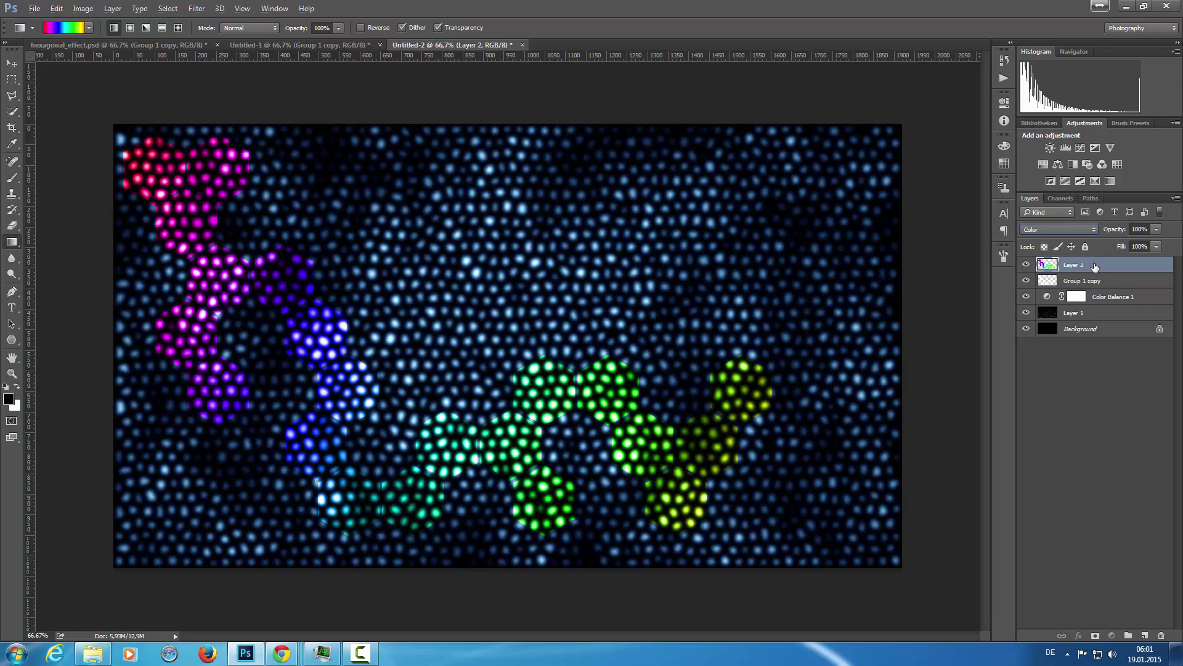
- Duplicate Layer 2, fade Layer 2 to 48% opacity, and add another copy beneath it
key(ctrl+j)
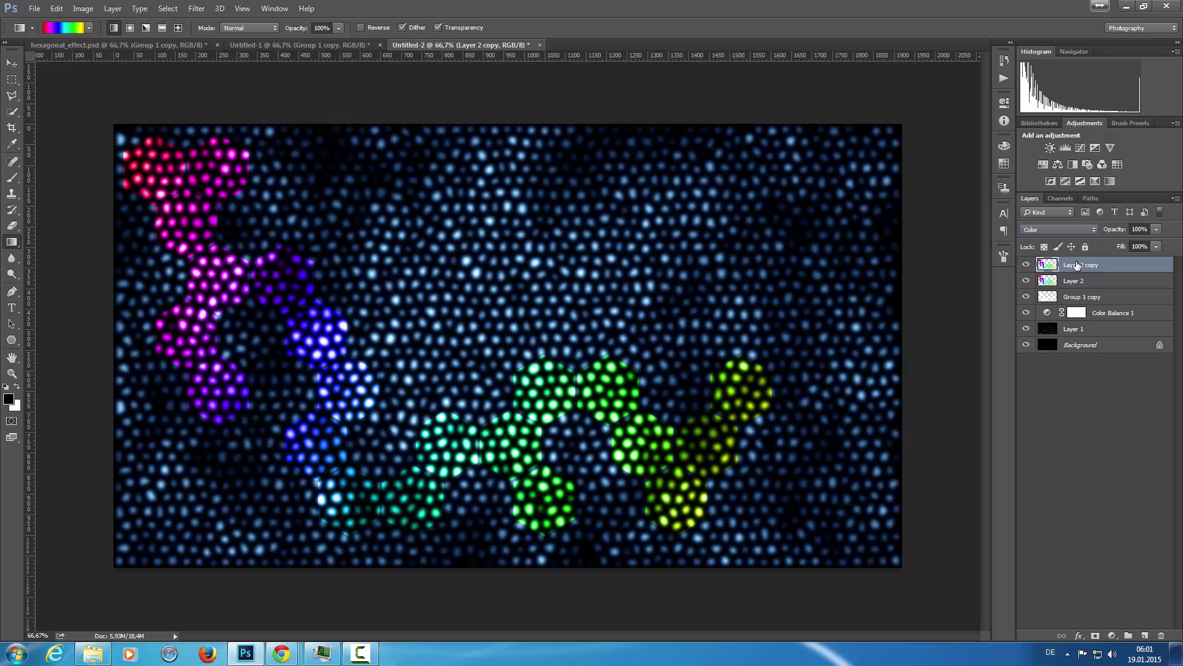
click(1079, 235)
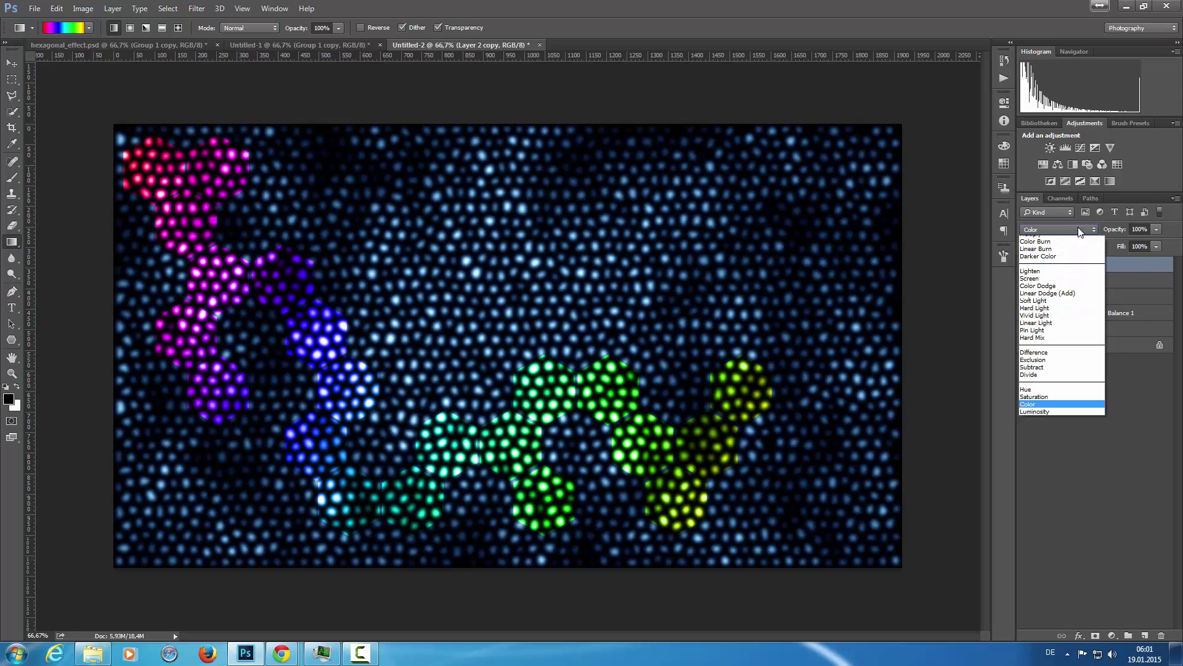
click(1078, 228)
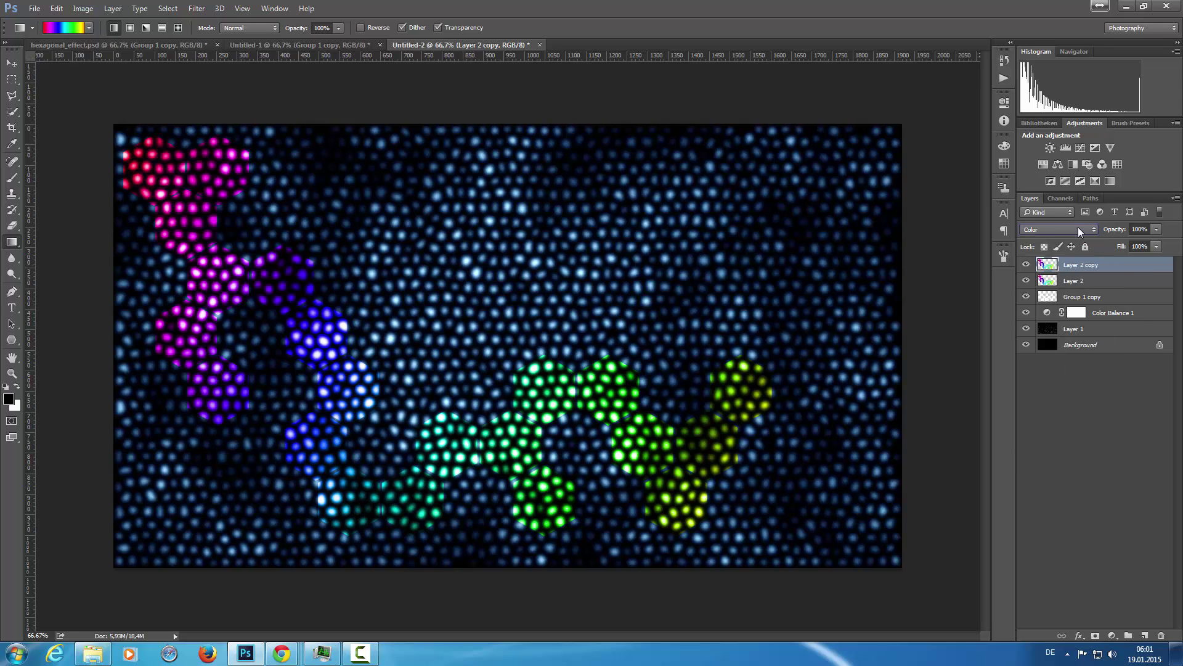
click(1154, 229)
click(1110, 282)
click(1109, 282)
click(1155, 230)
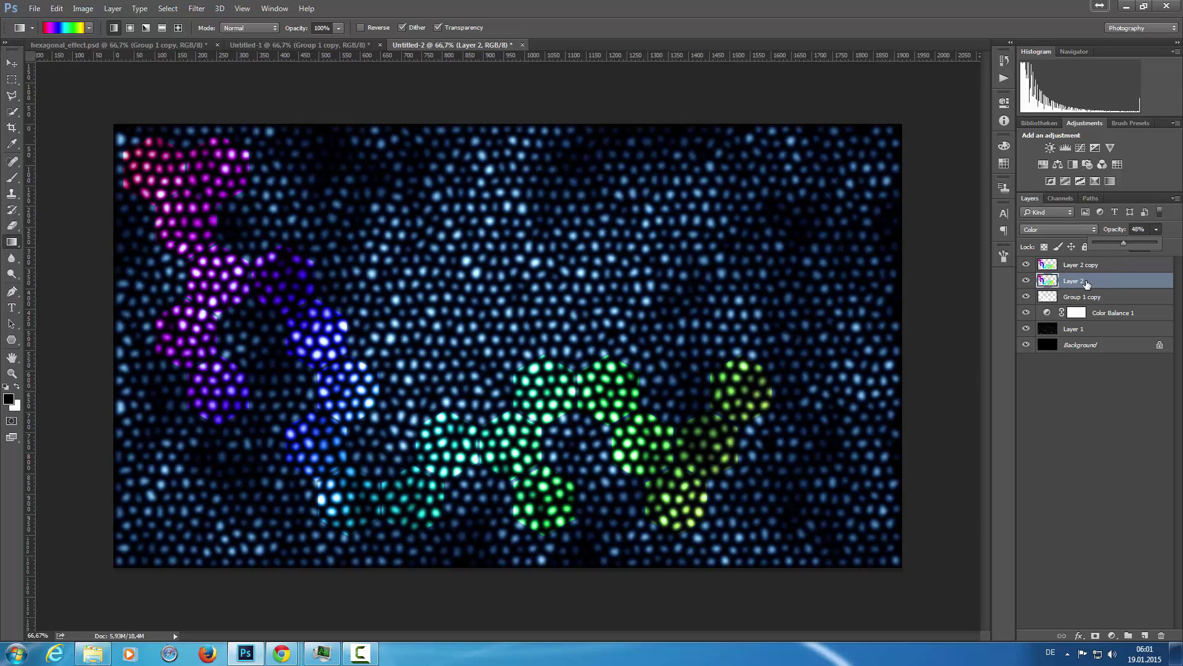
drag(1087, 282, 1087, 288)
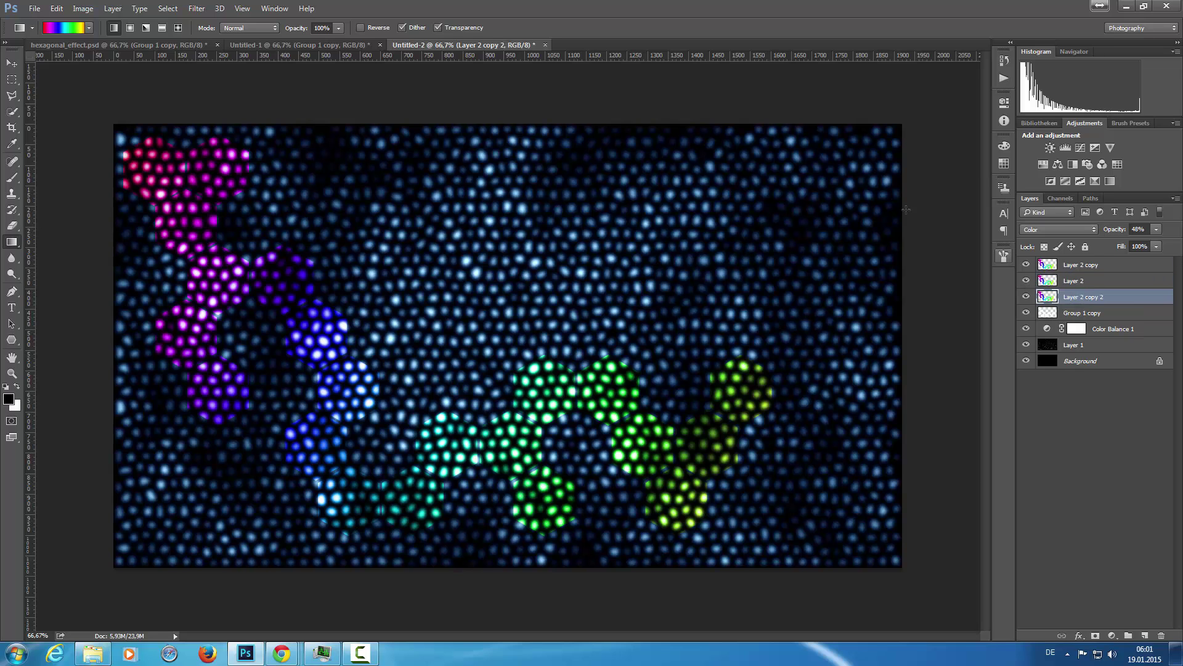
- Apply a Gaussian Blur to Layer 2 copy 2 to soften its rainbow colour
click(206, 11)
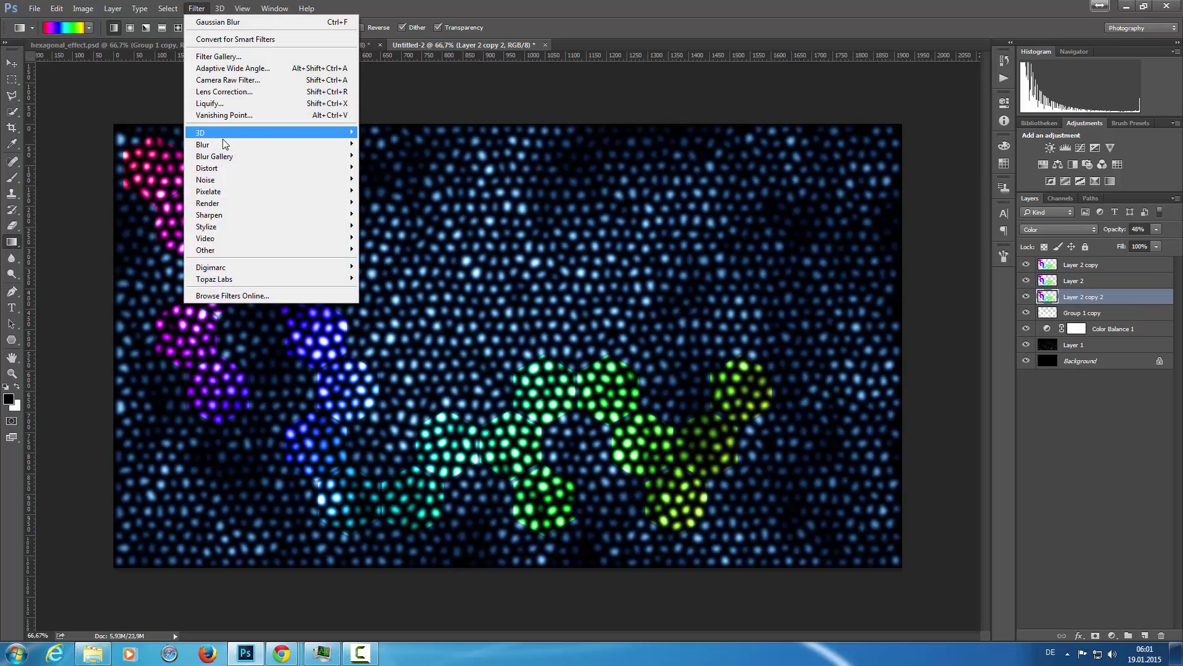
mouse_move(223, 143)
click(392, 191)
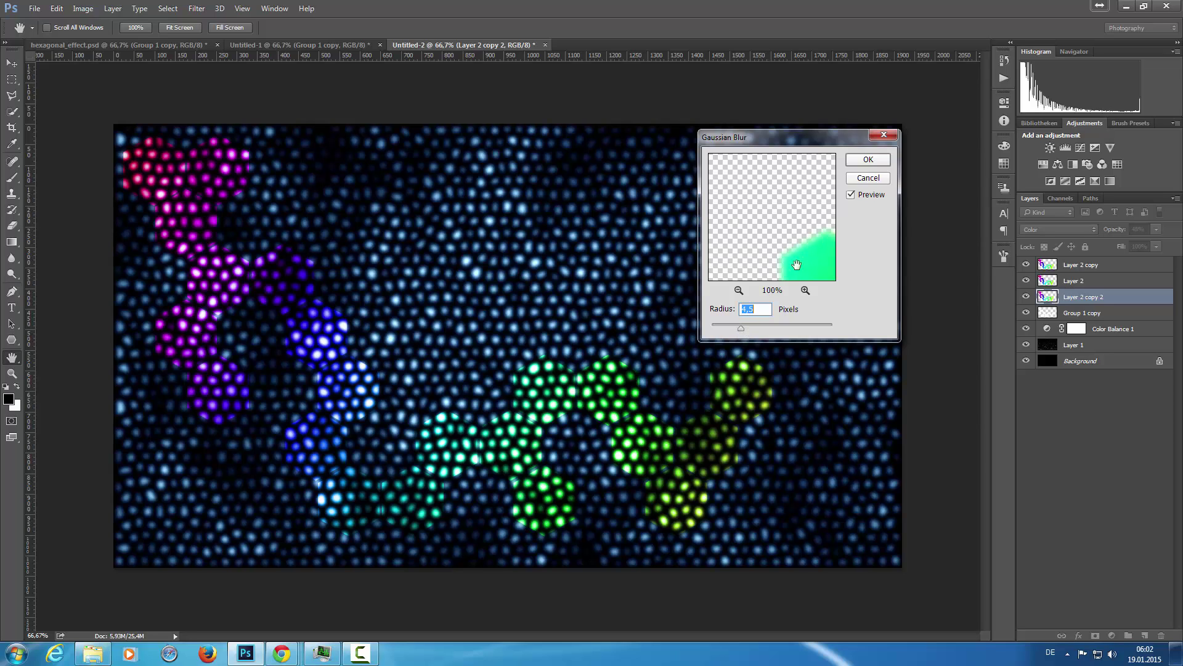
click(868, 159)
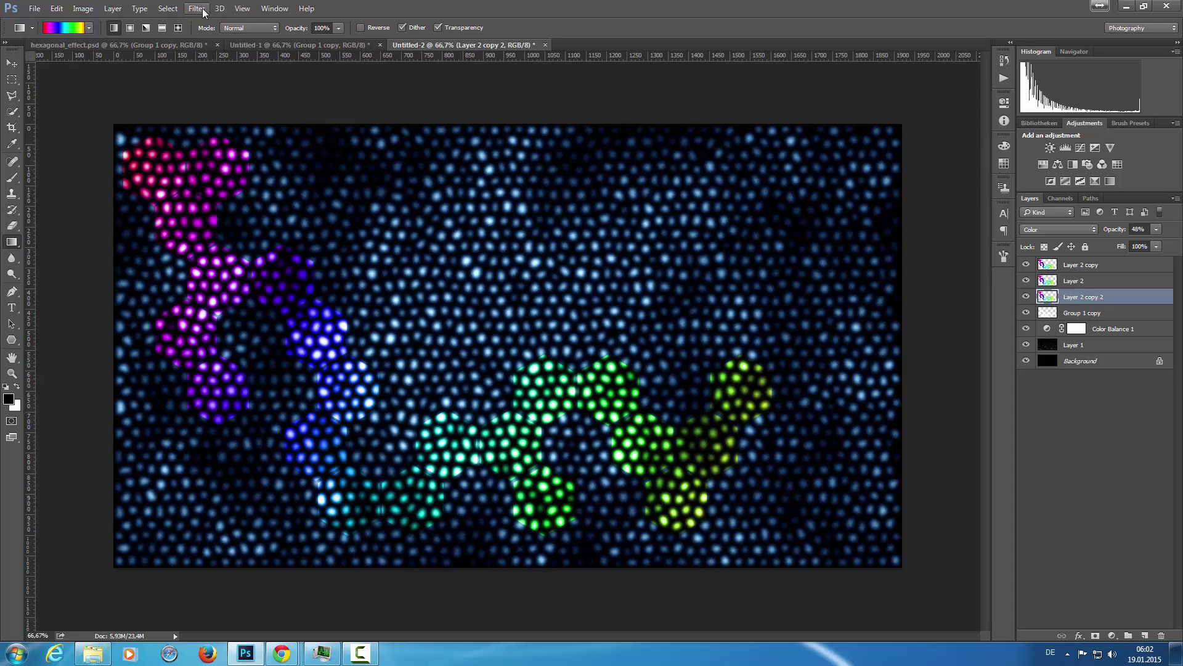
- Blur the Layer 1 dot background further, raising the Gaussian Blur radius to 6,8 pixels
click(1105, 350)
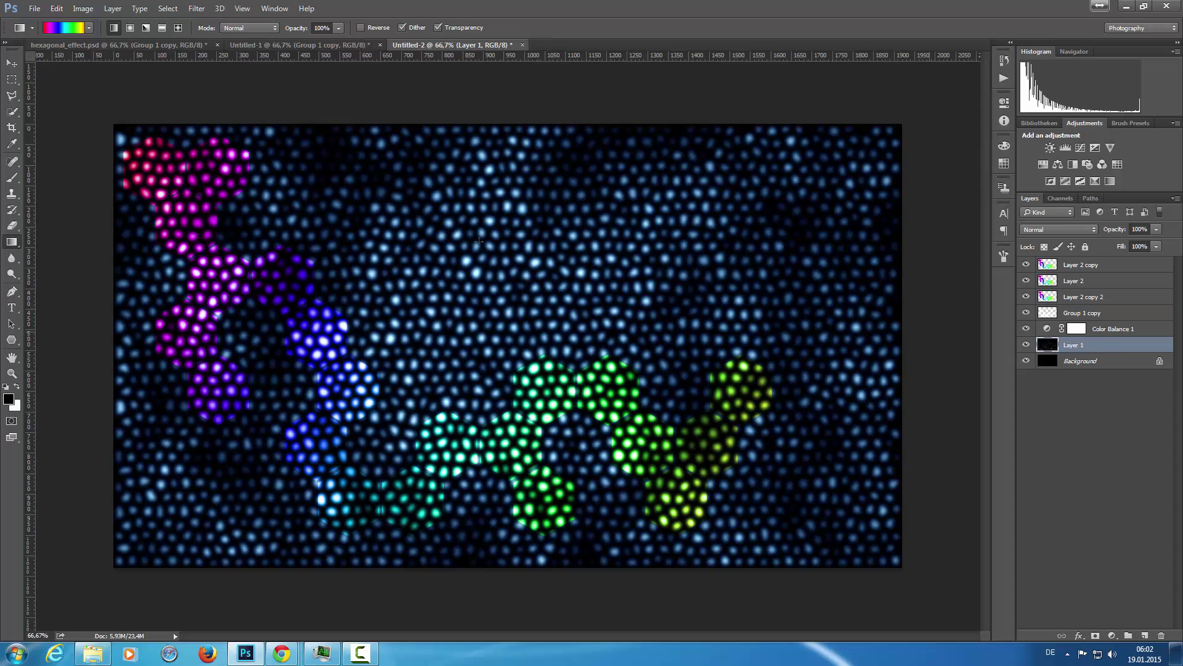
click(197, 8)
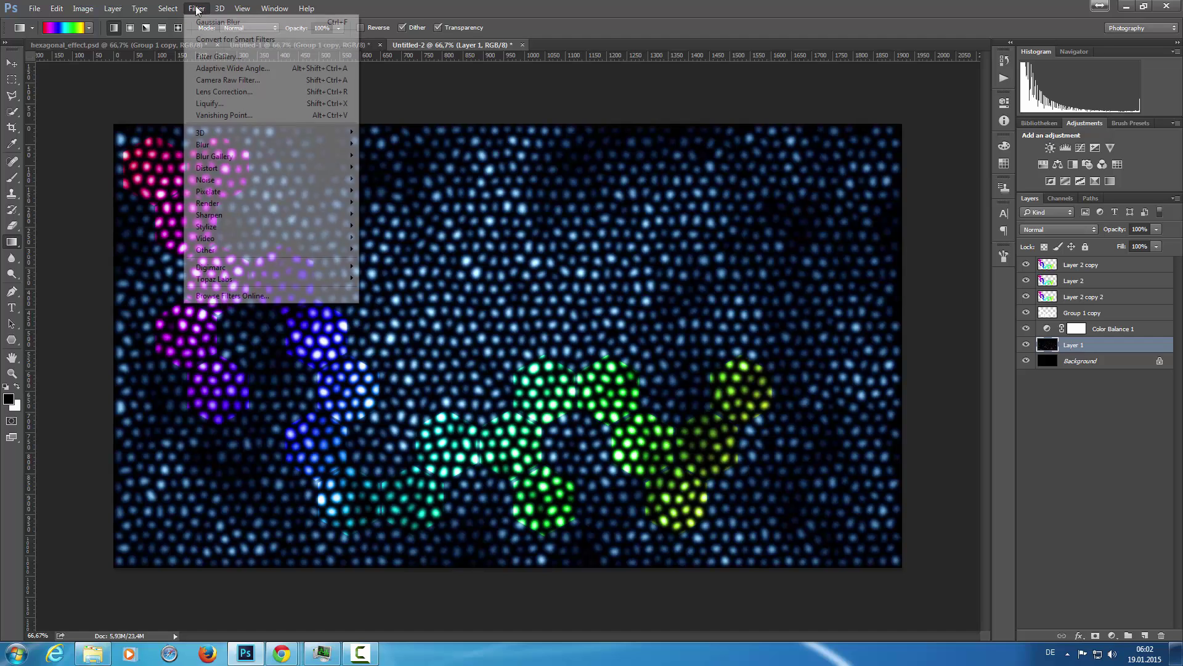
mouse_move(220, 145)
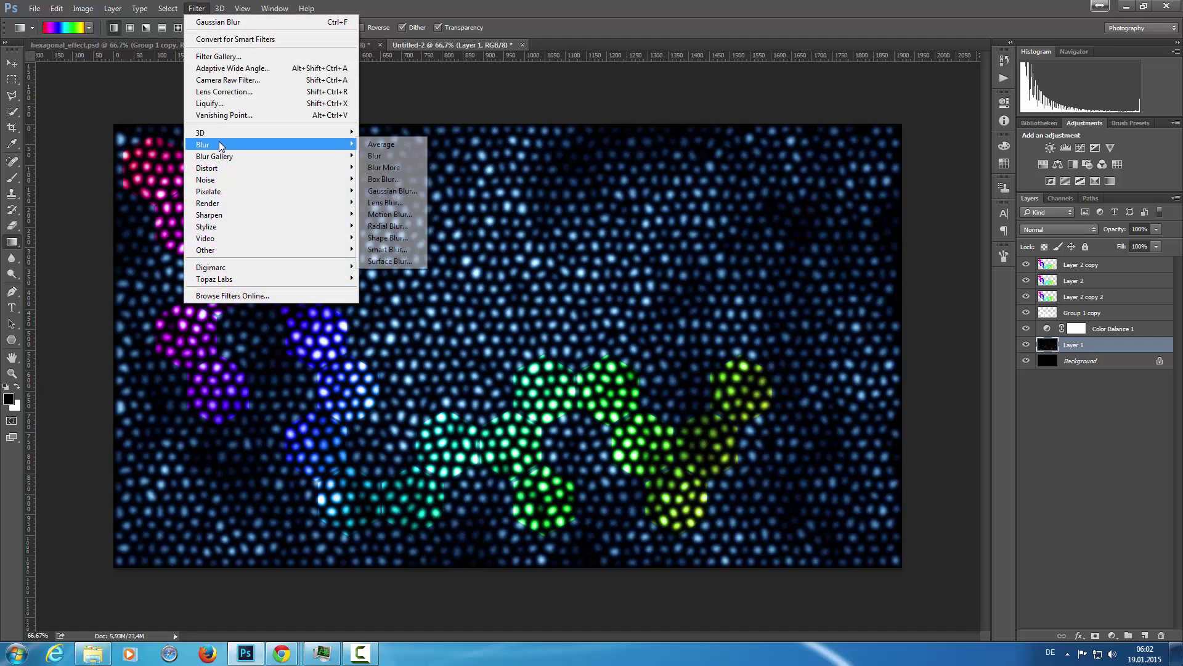
click(393, 191)
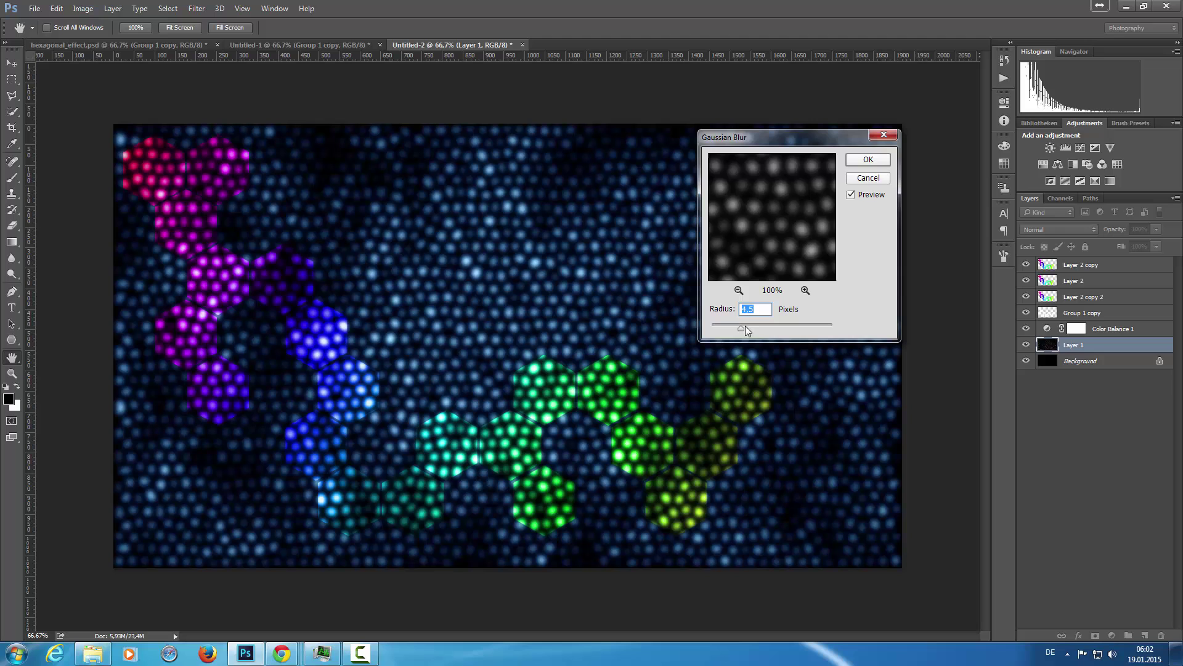
drag(747, 327, 750, 327)
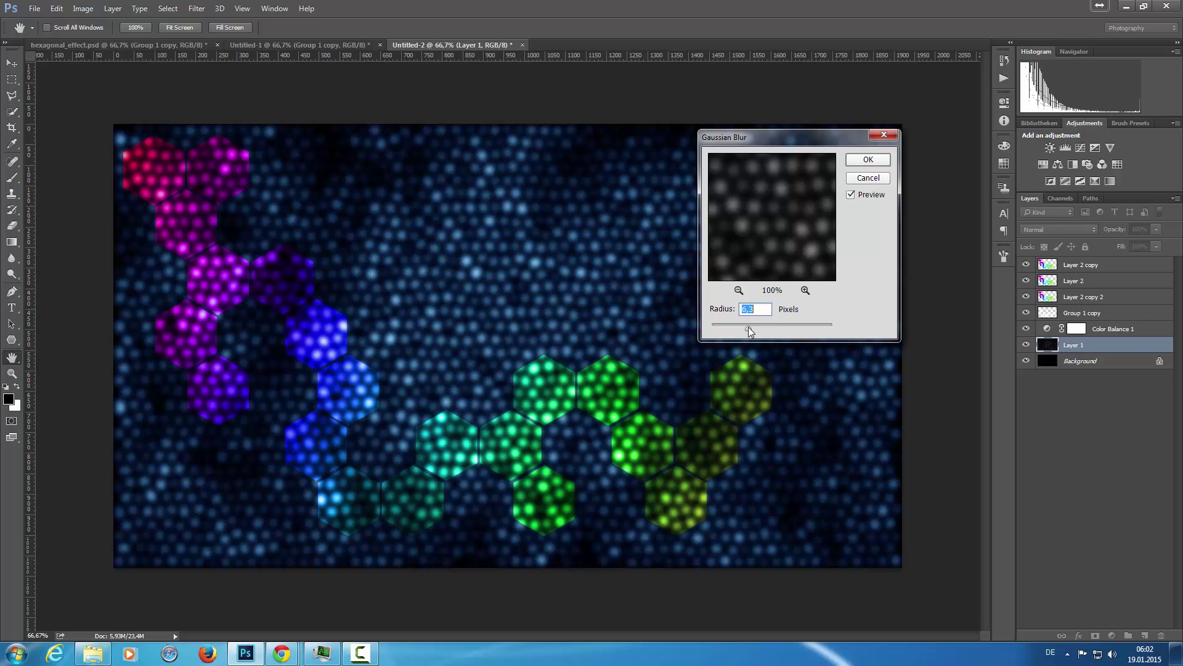
click(860, 159)
key(g)
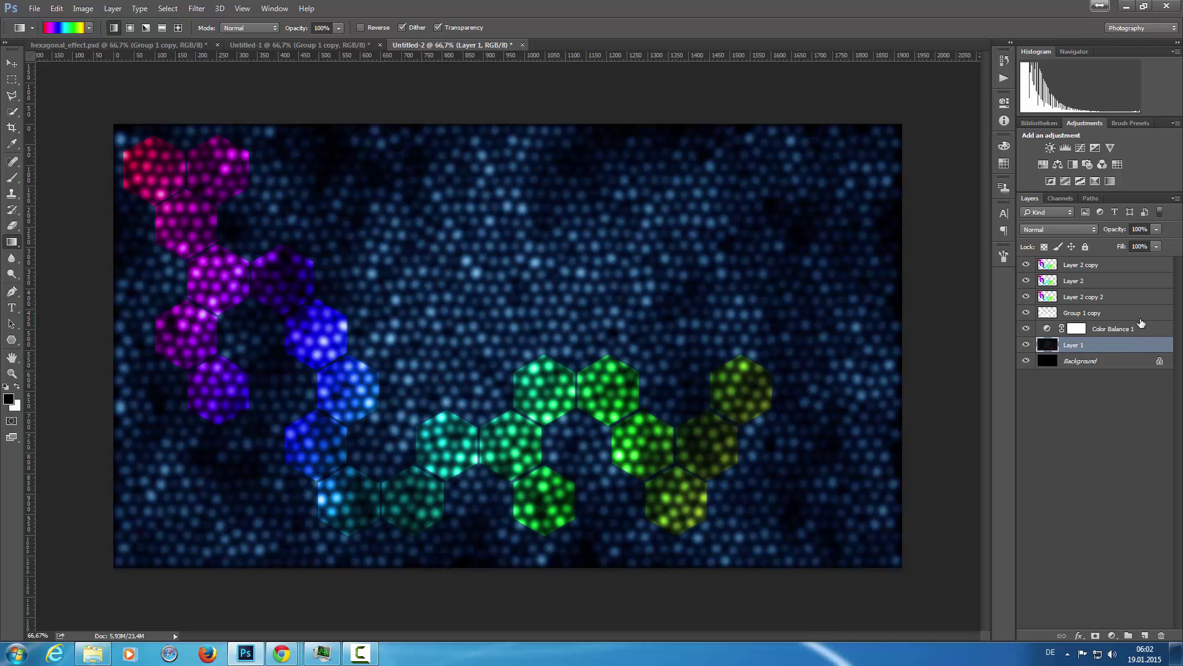
- Duplicate the Visual-Pixels text layer from Untitled-1 into the Untitled-2 document
click(1116, 267)
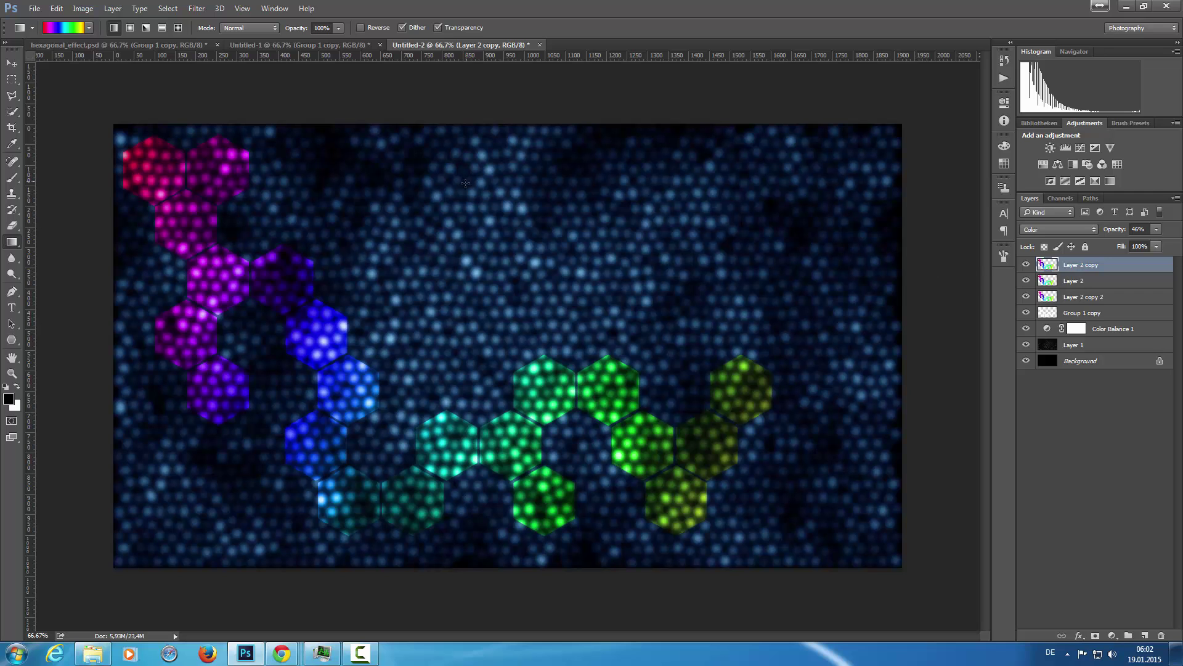
click(329, 45)
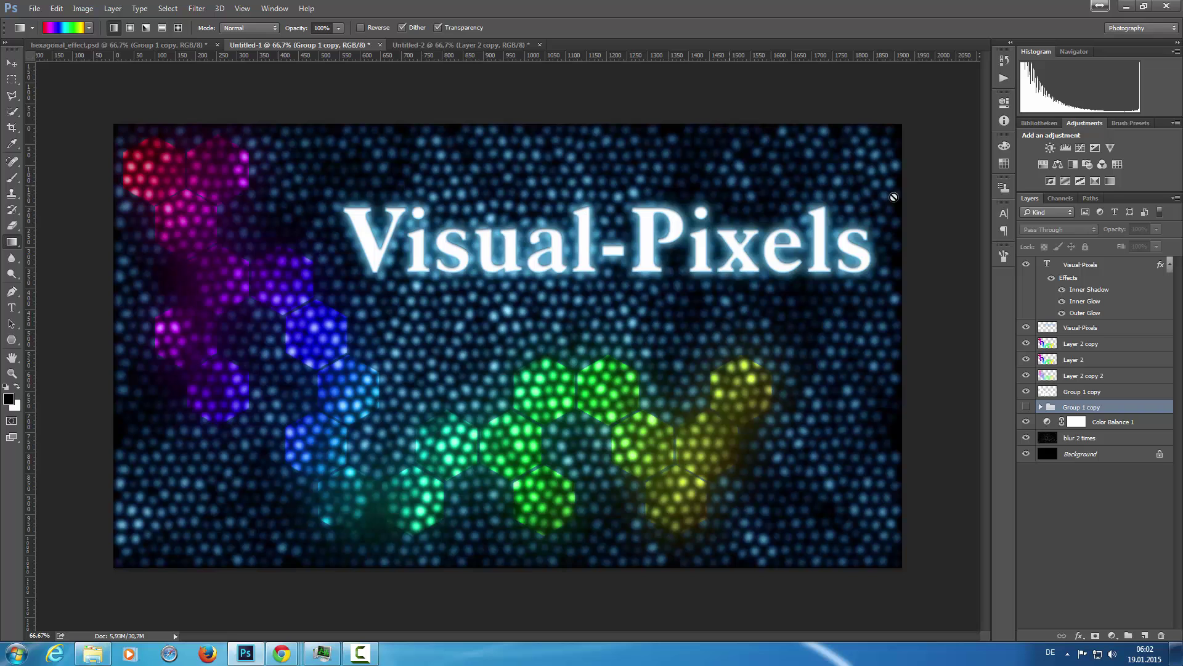
click(1090, 270)
right_click(1090, 269)
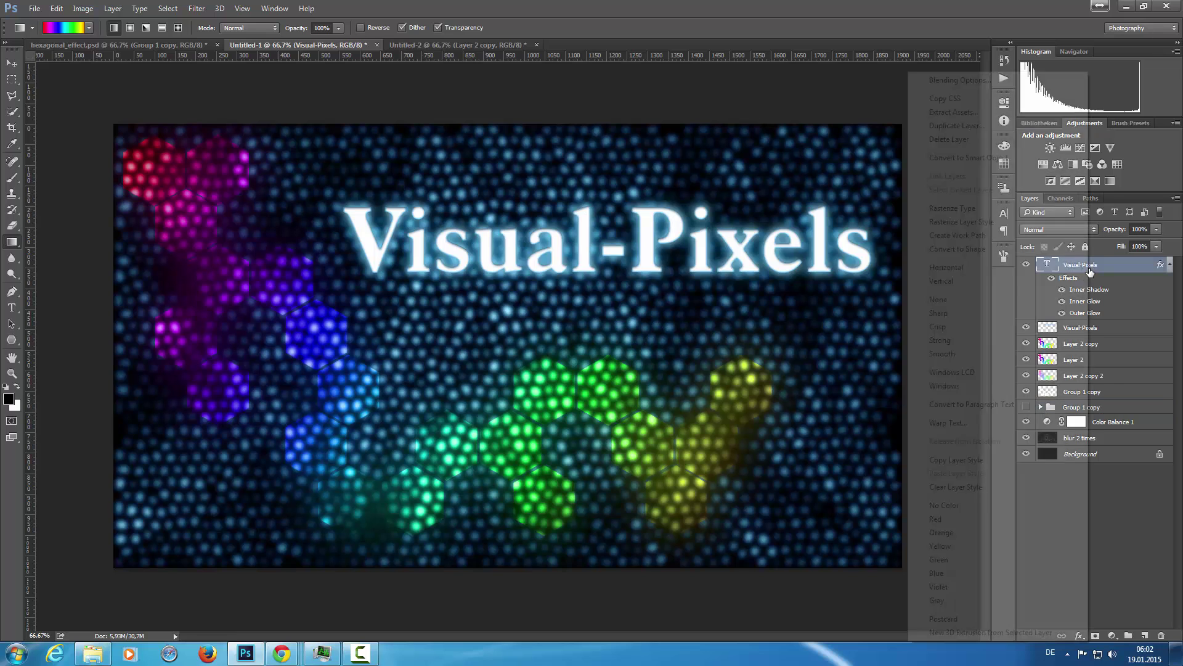
click(957, 125)
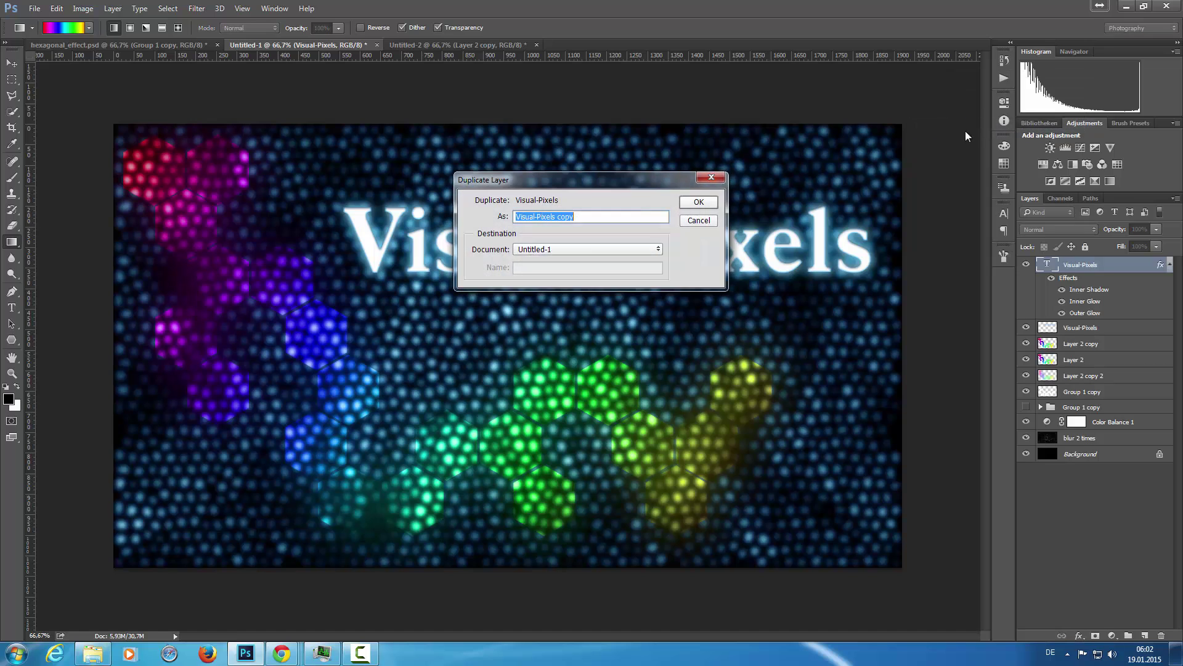
click(583, 249)
click(576, 285)
click(699, 203)
- Move the Visual-Pixels title slightly higher in Untitled-2
click(445, 45)
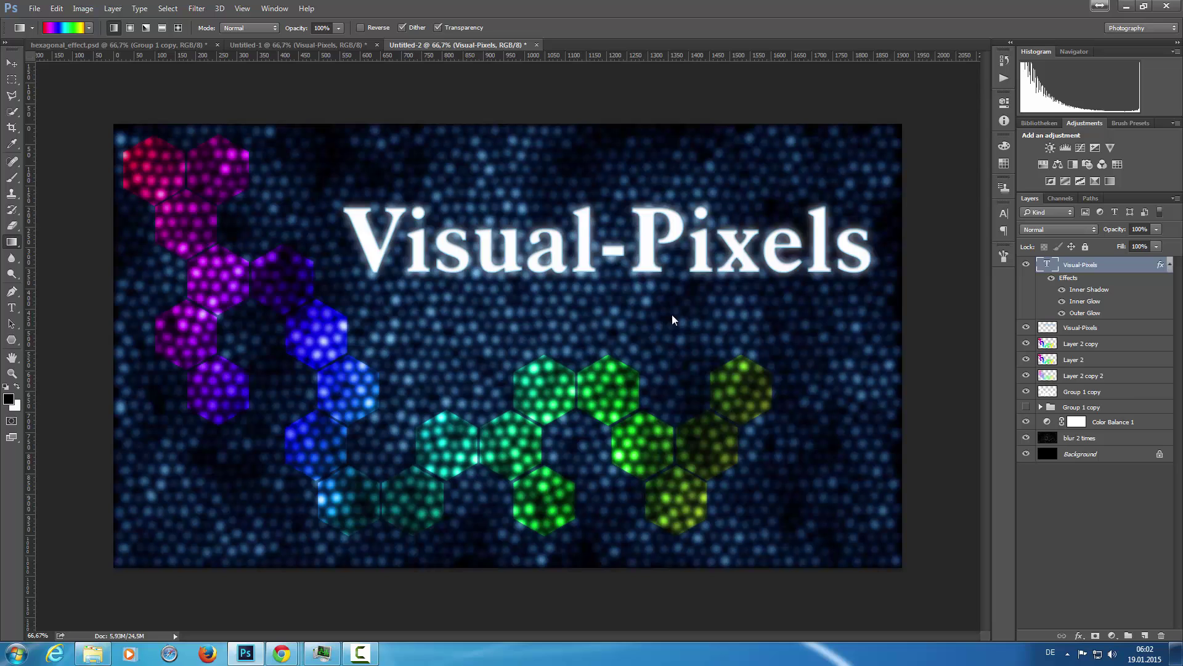
key(v)
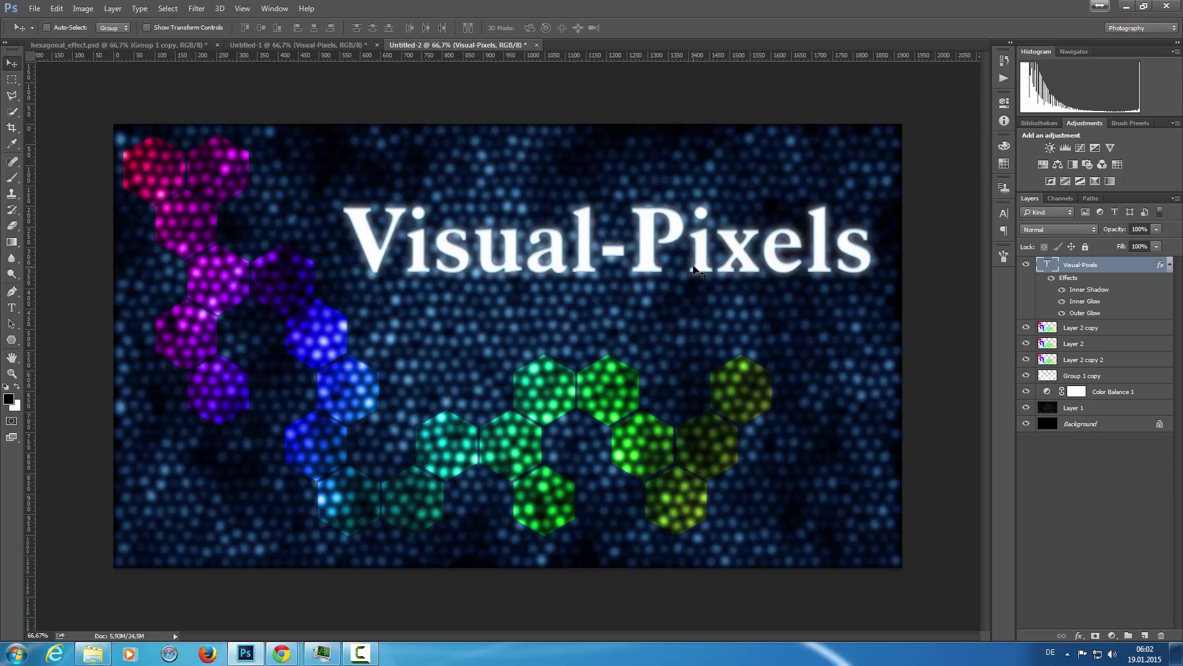
mouse_move(698, 260)
mouse_down()
mouse_move(710, 226)
mouse_move(699, 245)
mouse_up()
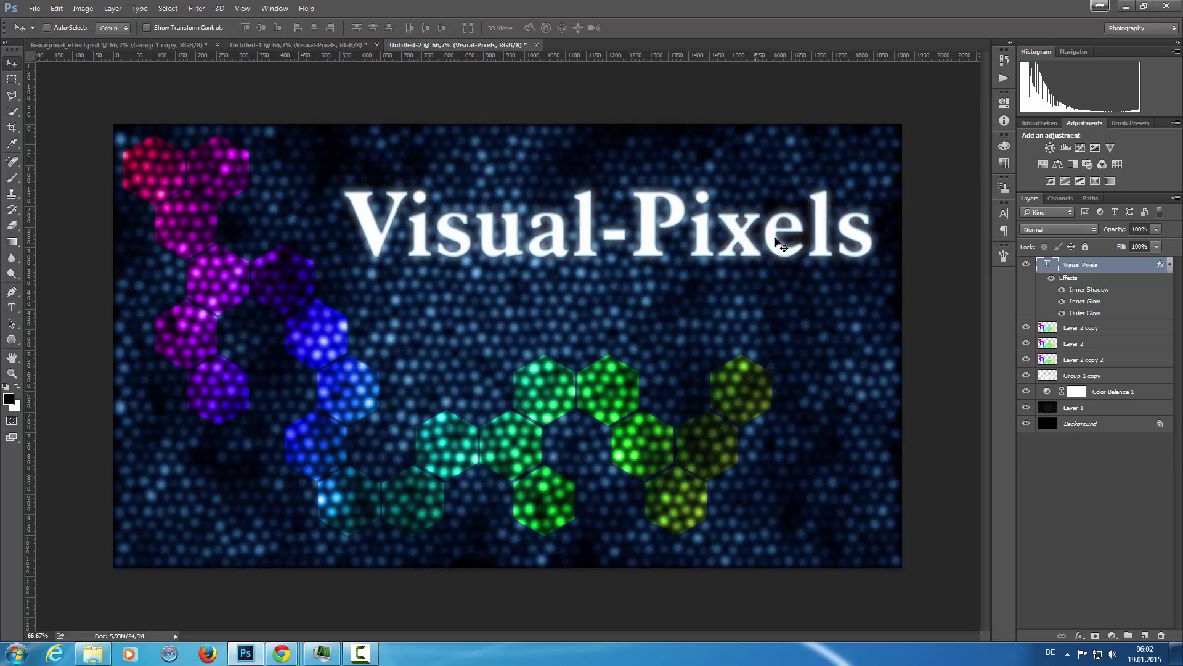
- Review the title's Inner Shadow, Inner Glow and 35% Screen 24 px Outer Glow, then confirm
double_click(1047, 264)
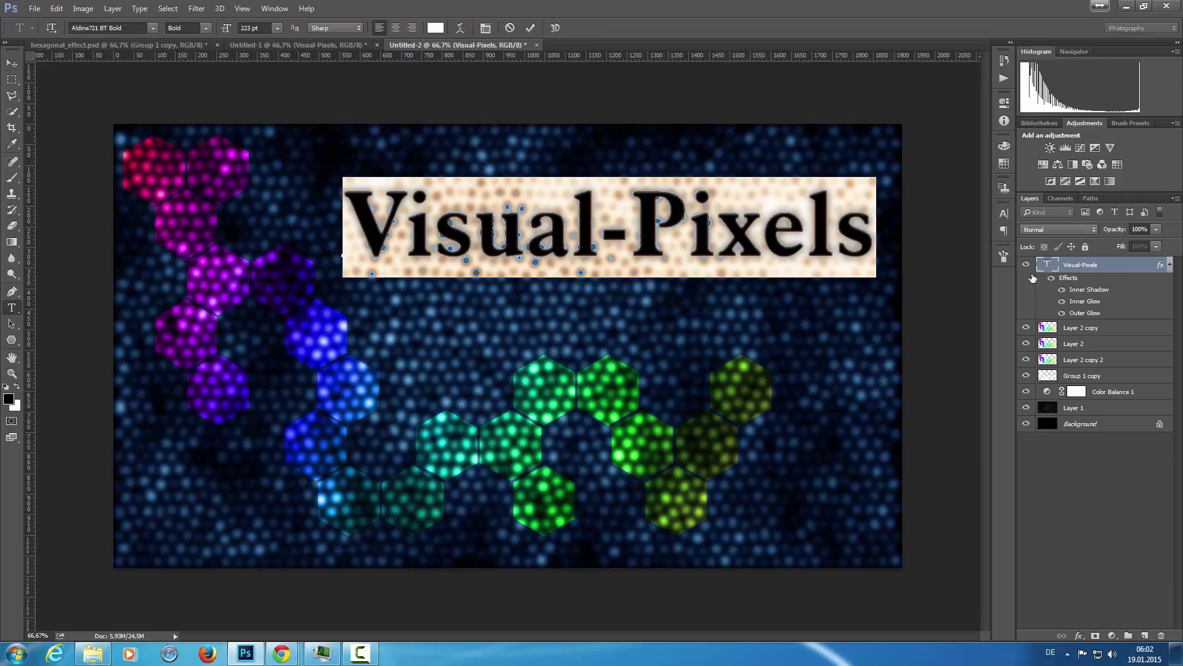
double_click(1104, 265)
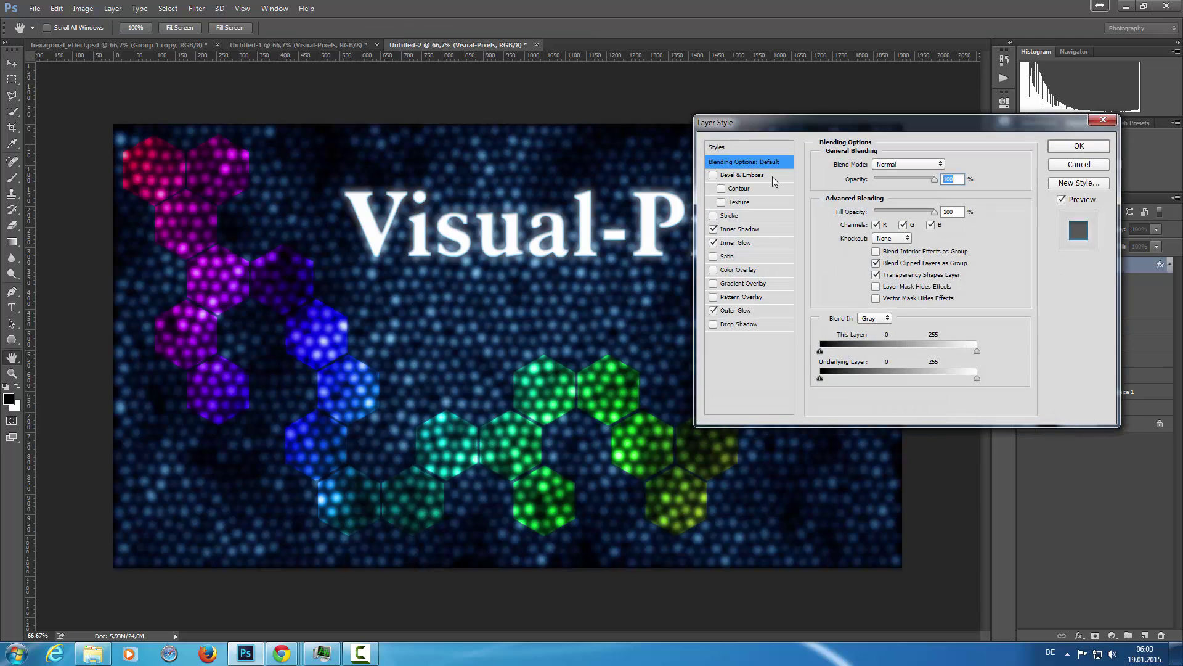
click(735, 230)
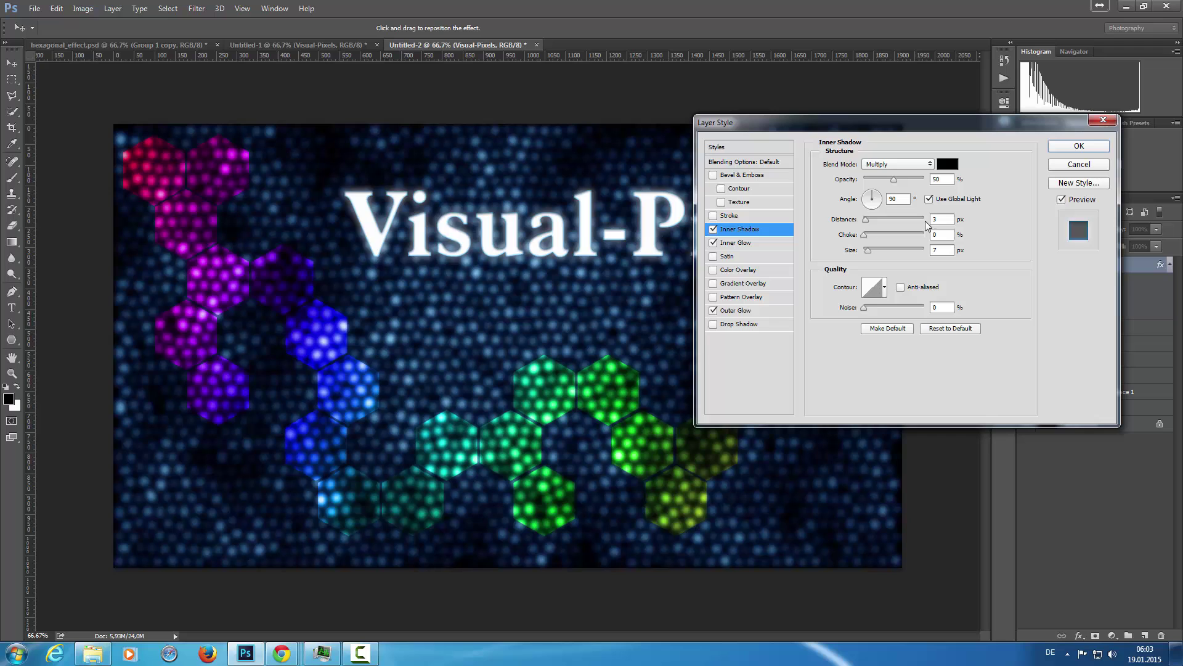
click(751, 244)
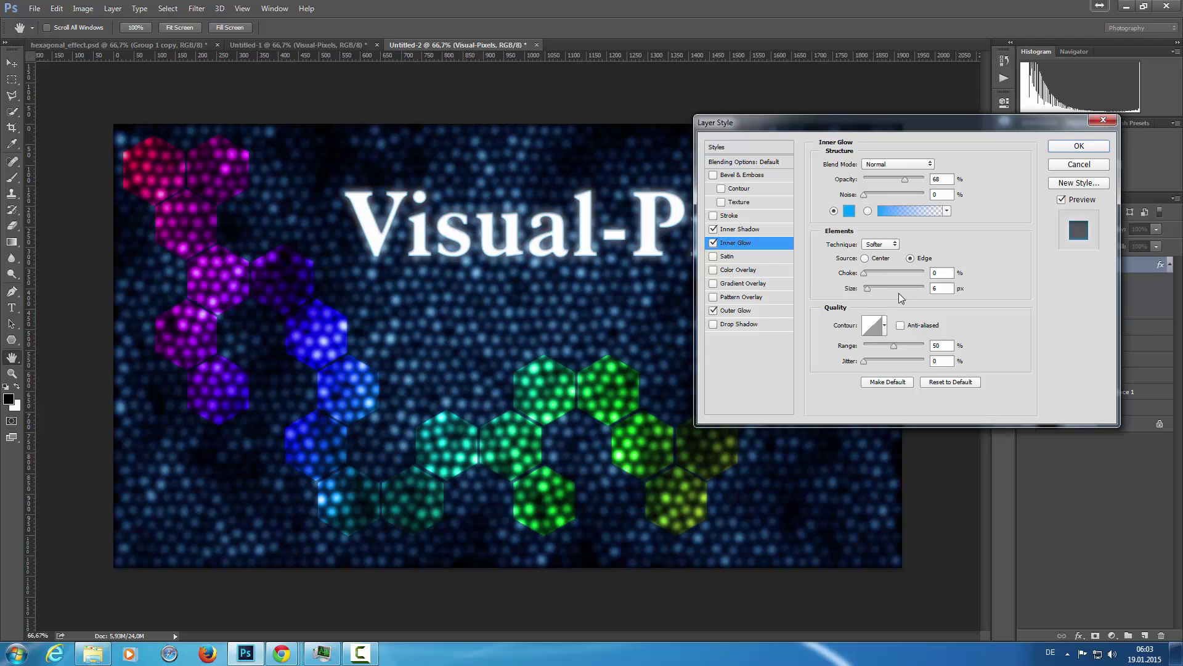
click(738, 310)
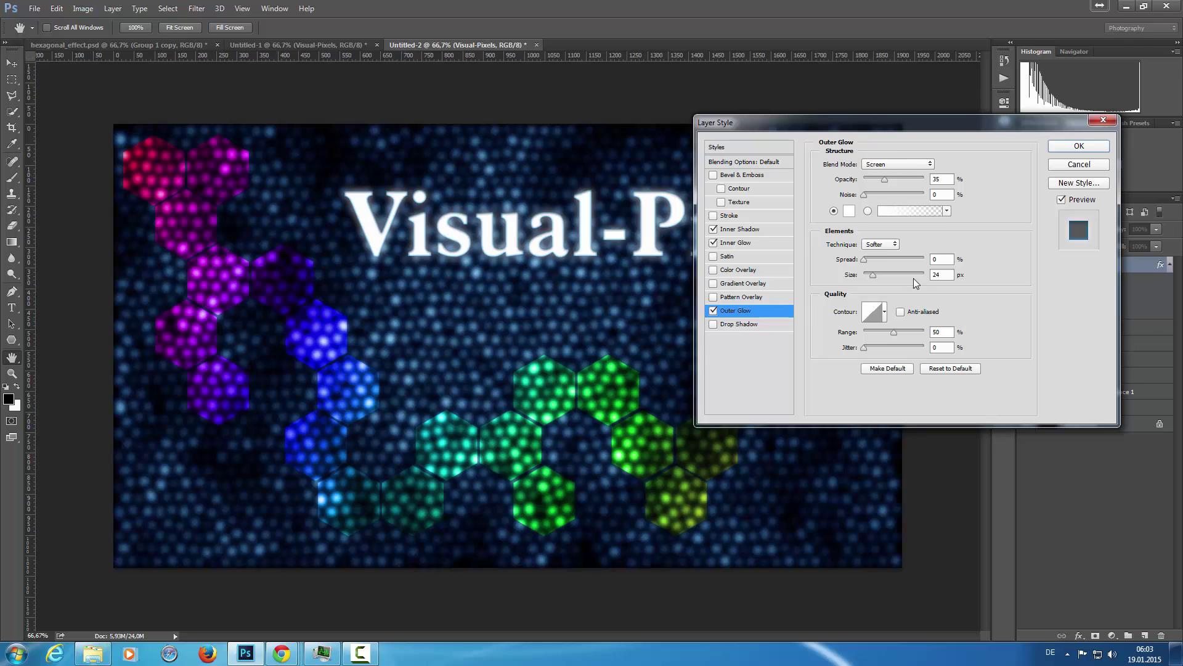
click(1060, 149)
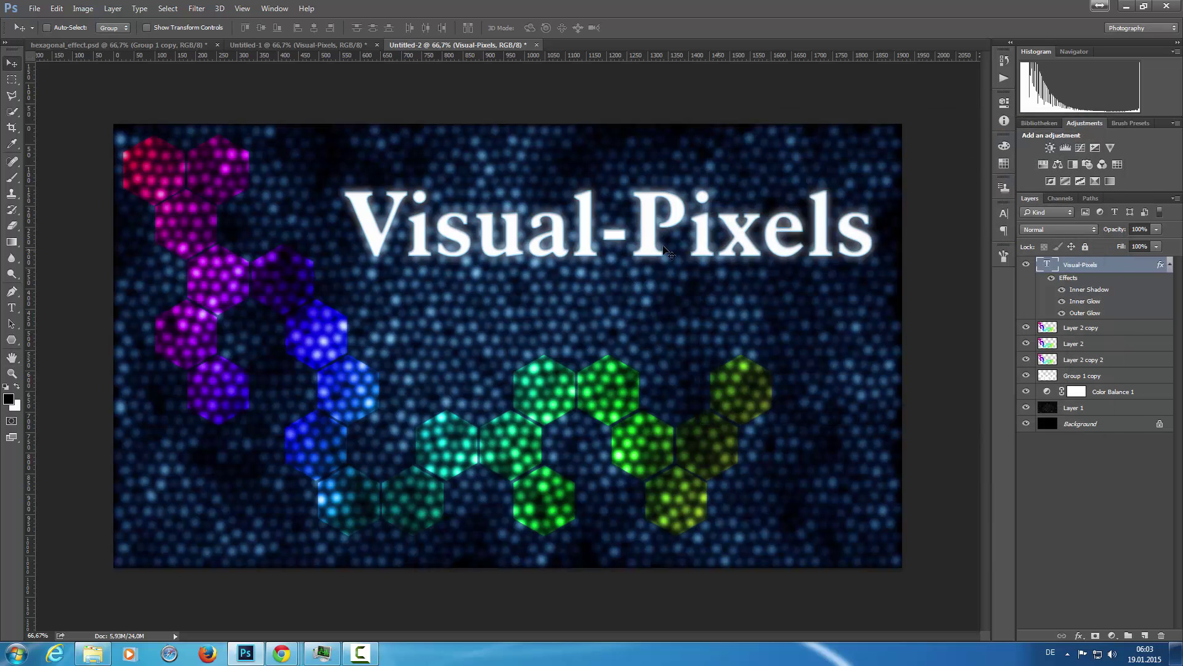
click(1027, 266)
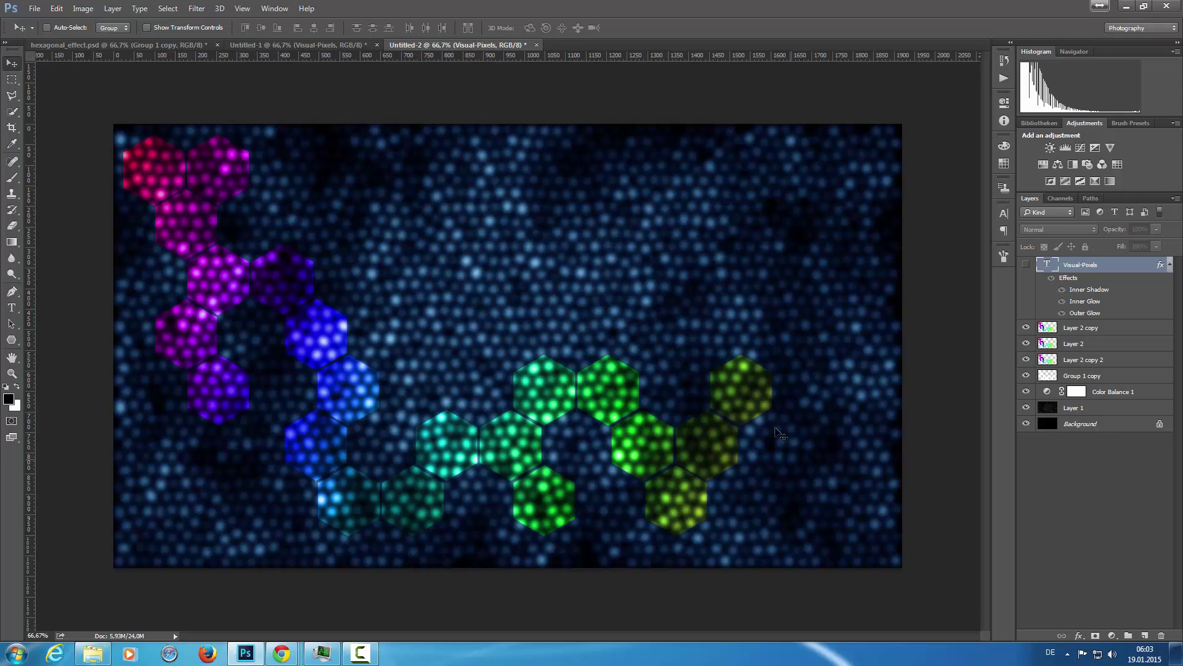
click(1026, 265)
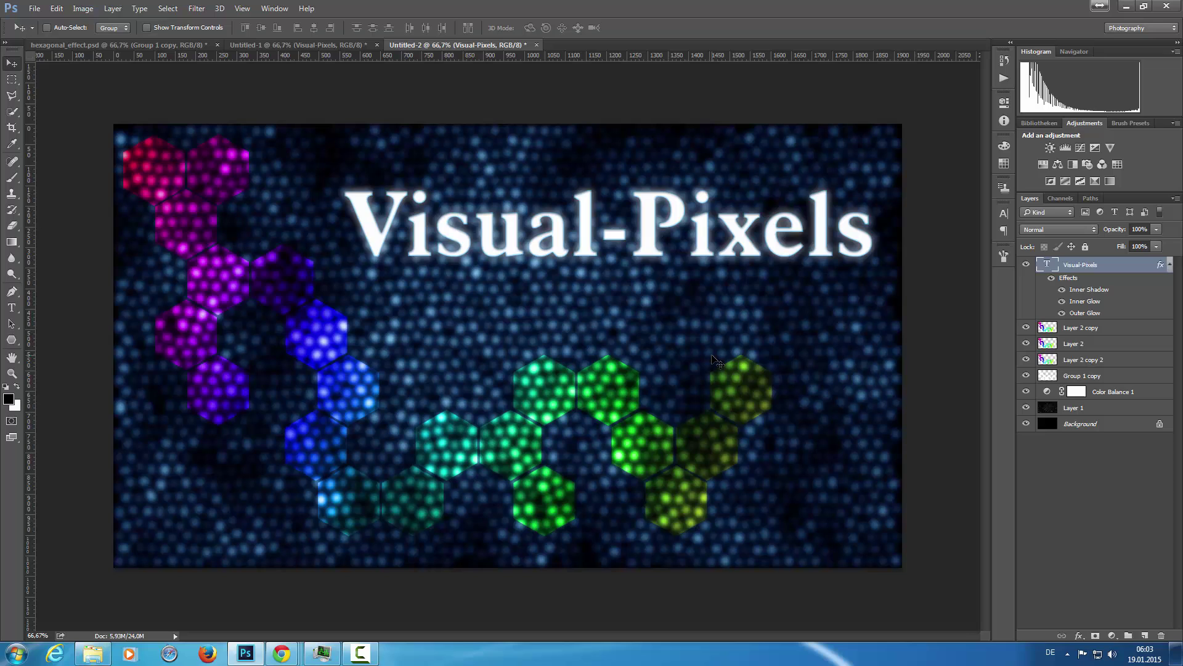